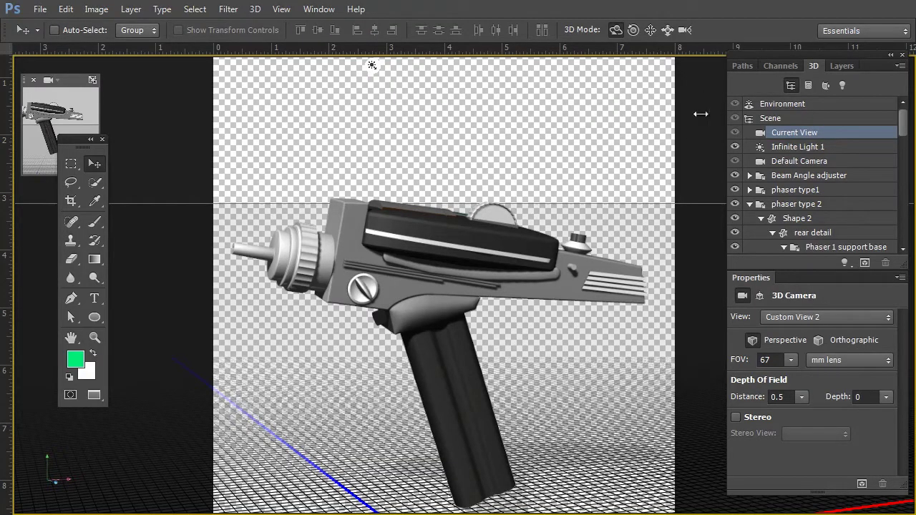
- Orbit the view around the phaser model to examine it from the side and the front
left_click_drag(414, 170, 366, 162)
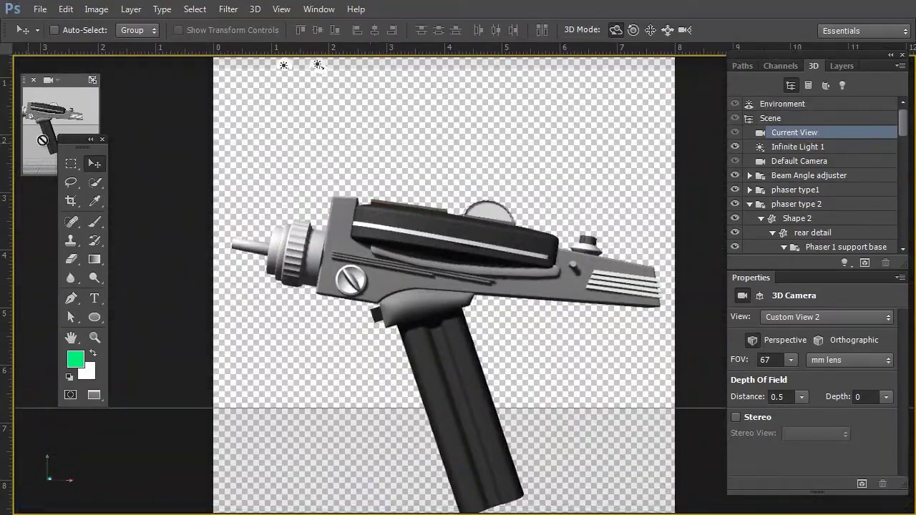
left_click_drag(73, 142, 161, 96)
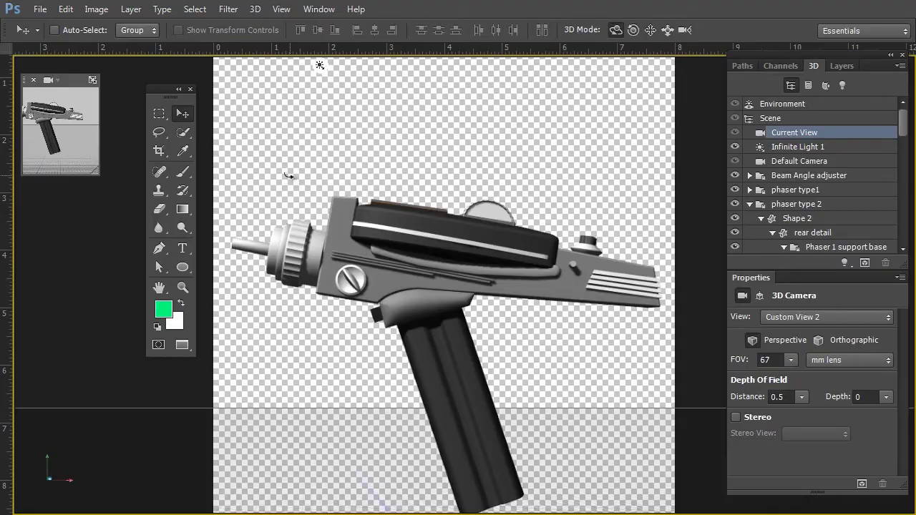
left_click_drag(288, 175, 460, 143)
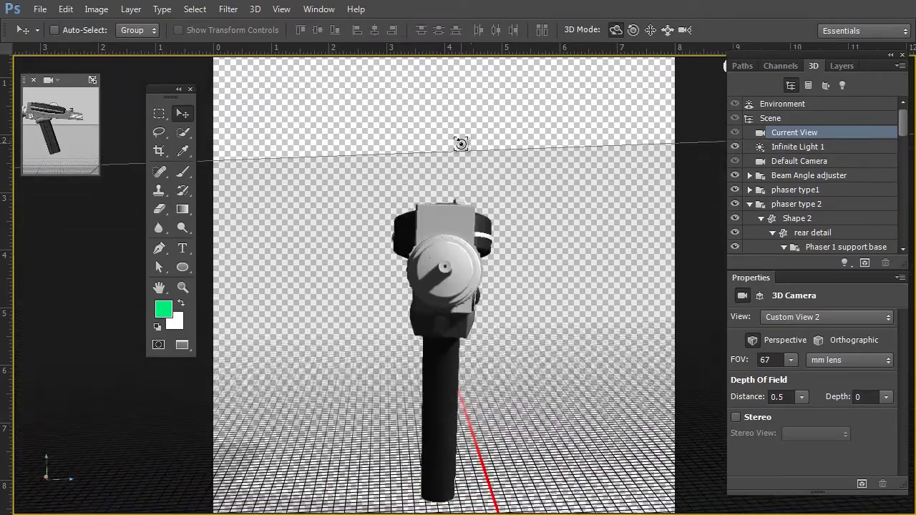
left_click_drag(534, 134, 356, 65)
left_click_drag(387, 131, 648, 179)
left_click_drag(510, 208, 593, 153)
left_click_drag(904, 130, 883, 144)
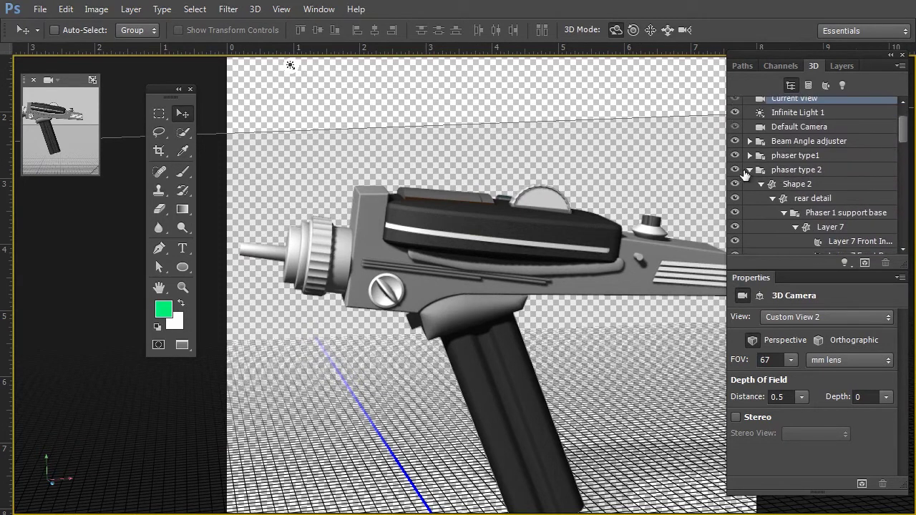
- Collapse the phaser type 2 group and highlight the Beam Angle adjuster, phaser type1 and phaser type 2 groups in turn on the model
left_click(748, 171)
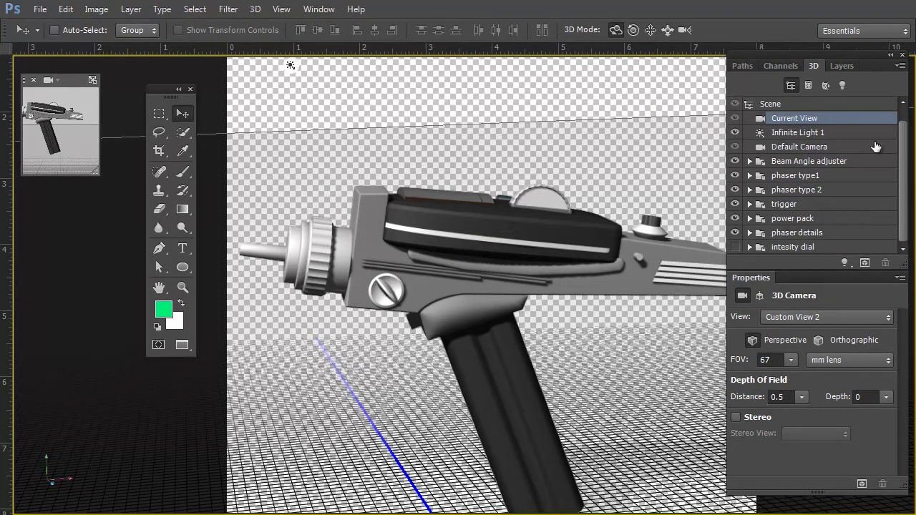
left_click_drag(804, 55, 787, 61)
left_click_drag(569, 153, 624, 126)
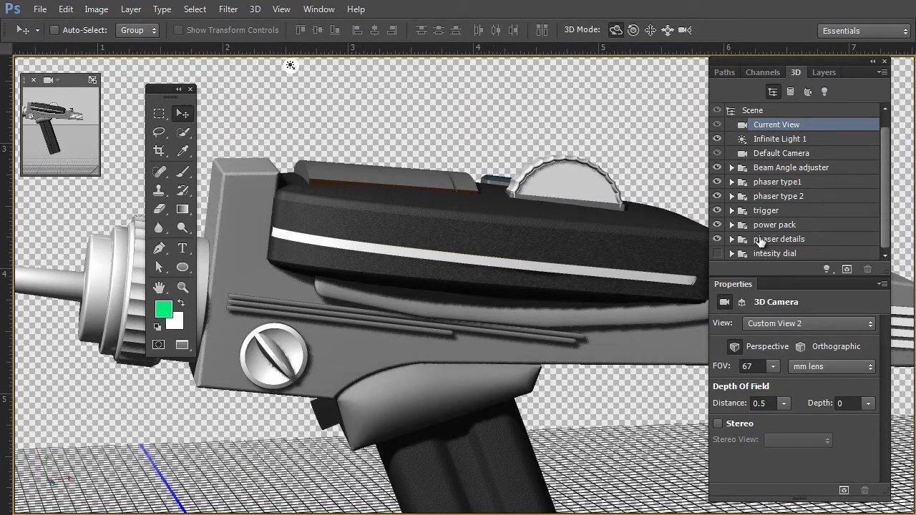
left_click(787, 172)
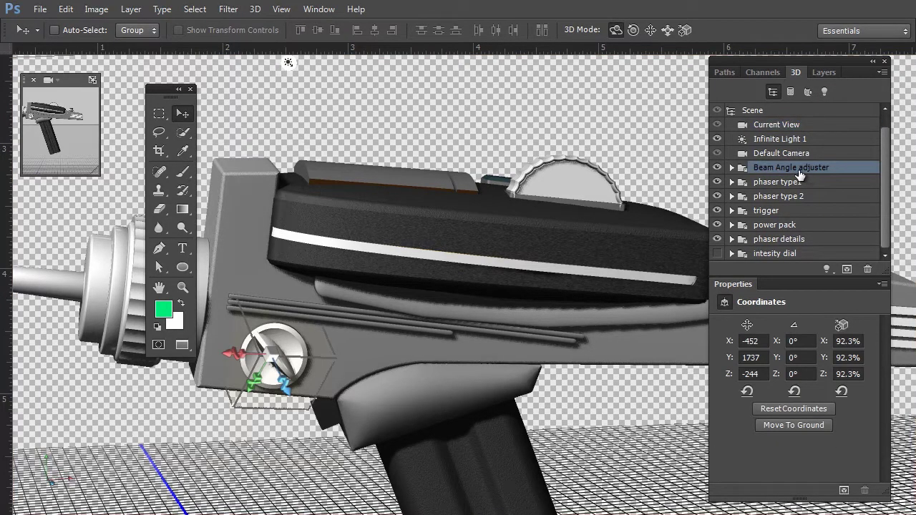
left_click(766, 184)
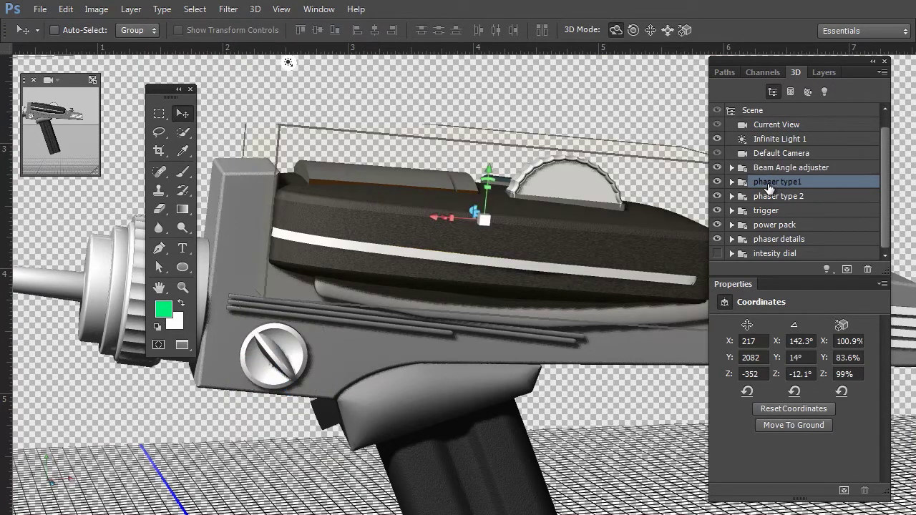
left_click(762, 198)
left_click_drag(584, 256, 494, 251)
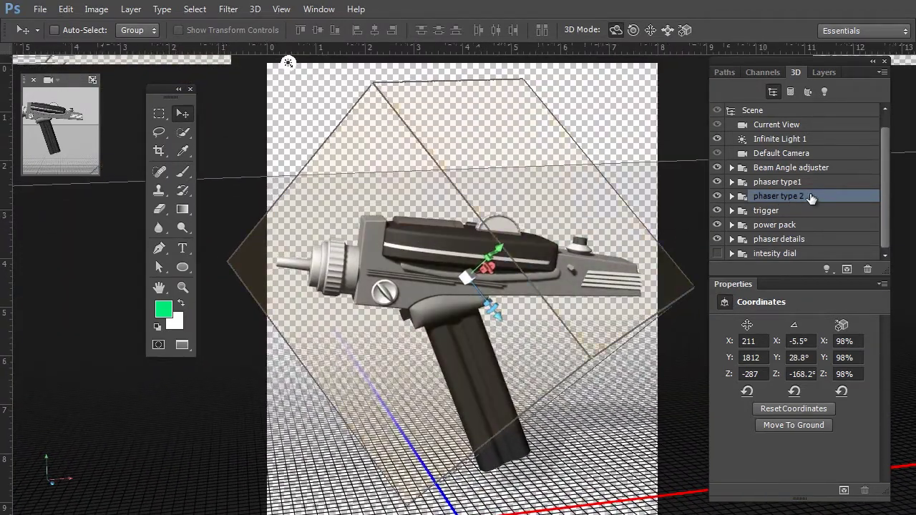
- Hide and restore the phaser type1, phaser type 2 and power pack groups one after another to check which parts each contains
left_click(777, 184)
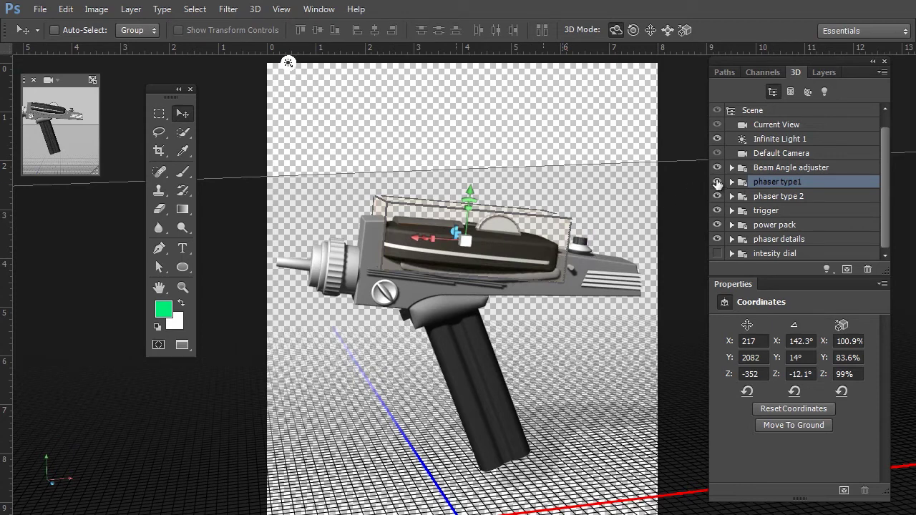
left_click(716, 182)
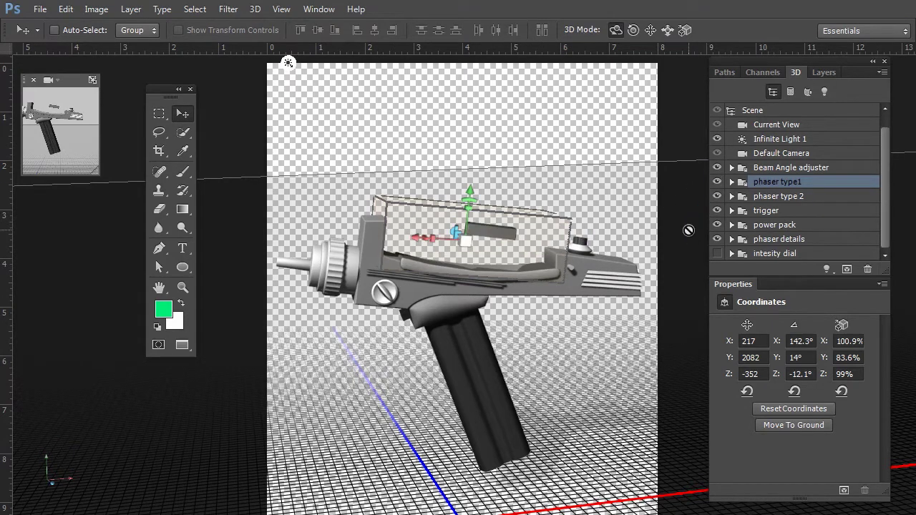
key("ctrl+z")
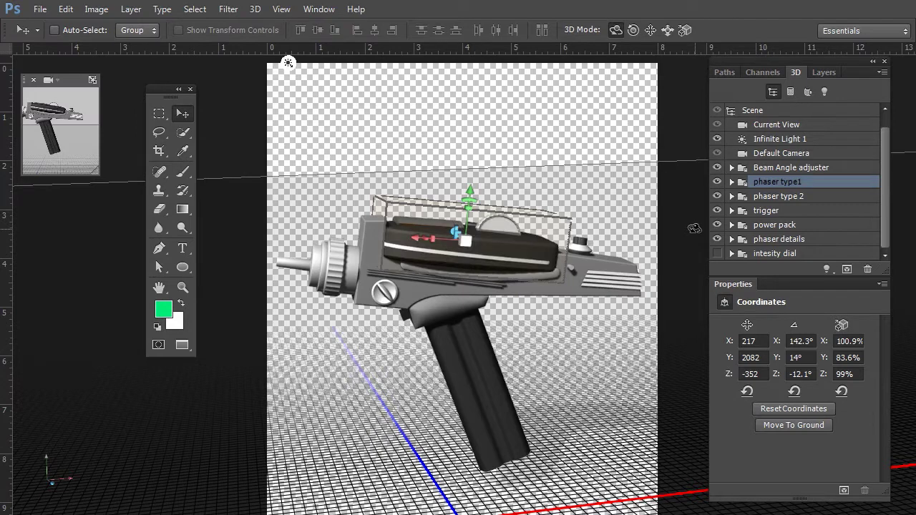
left_click(716, 196)
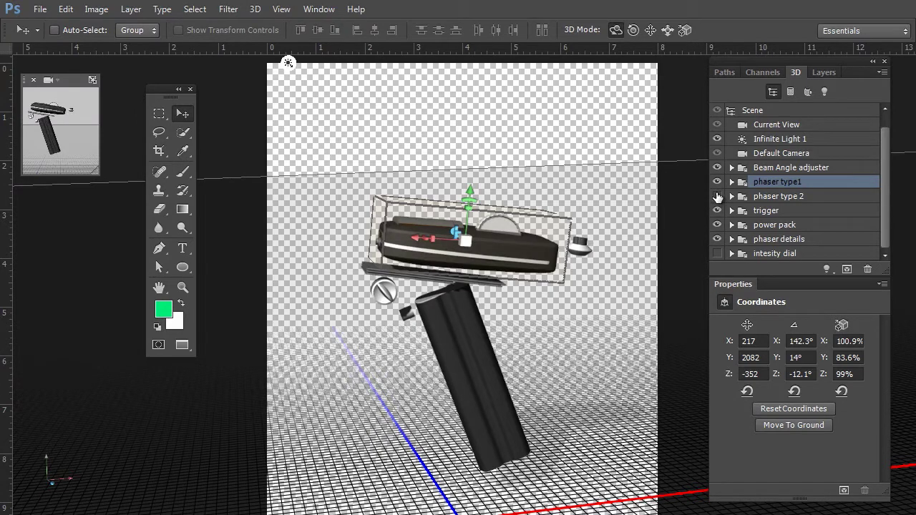
left_click(716, 196)
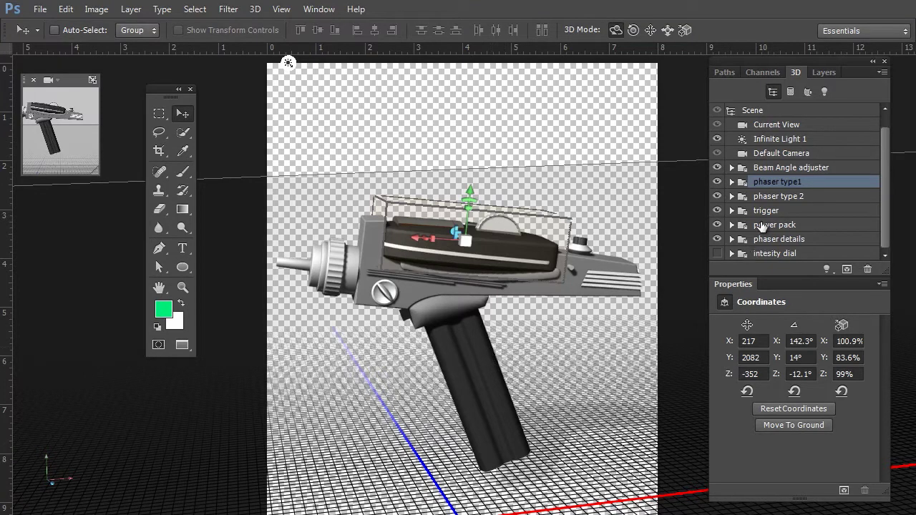
left_click(716, 224)
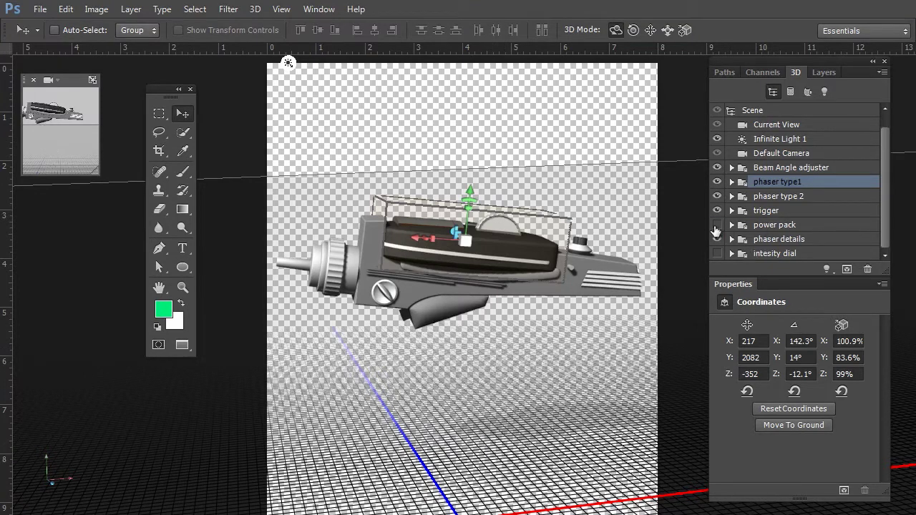
left_click(716, 225)
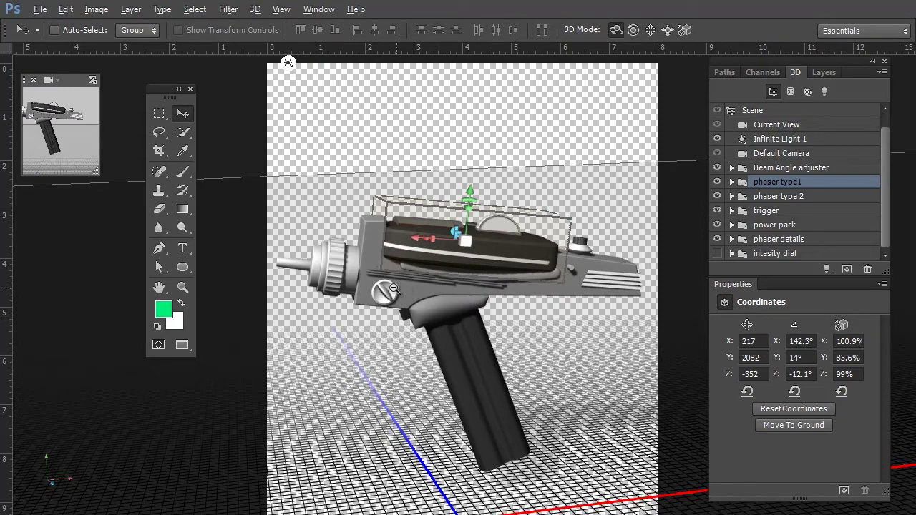
- Select the emitter mesh on the front nozzle and enlarge the scene list to locate its entry under the nozzle group
left_click_drag(306, 228, 470, 198)
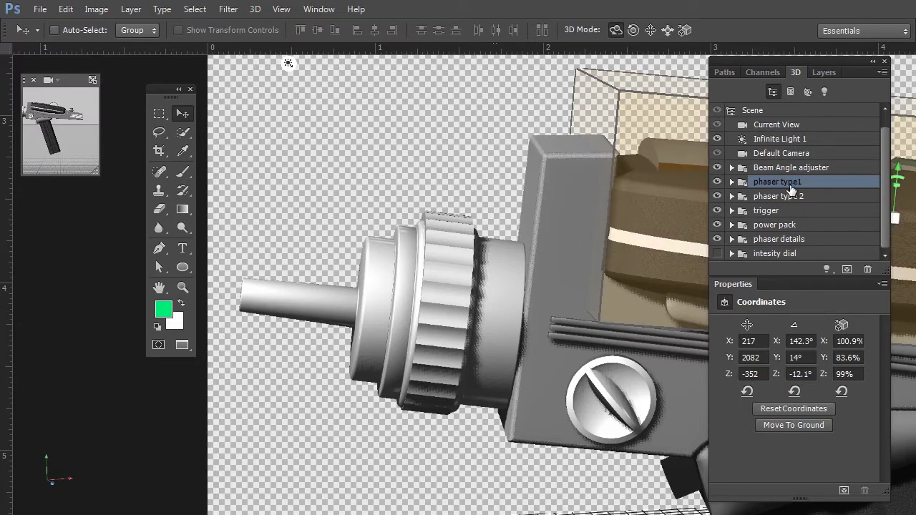
left_click(384, 324)
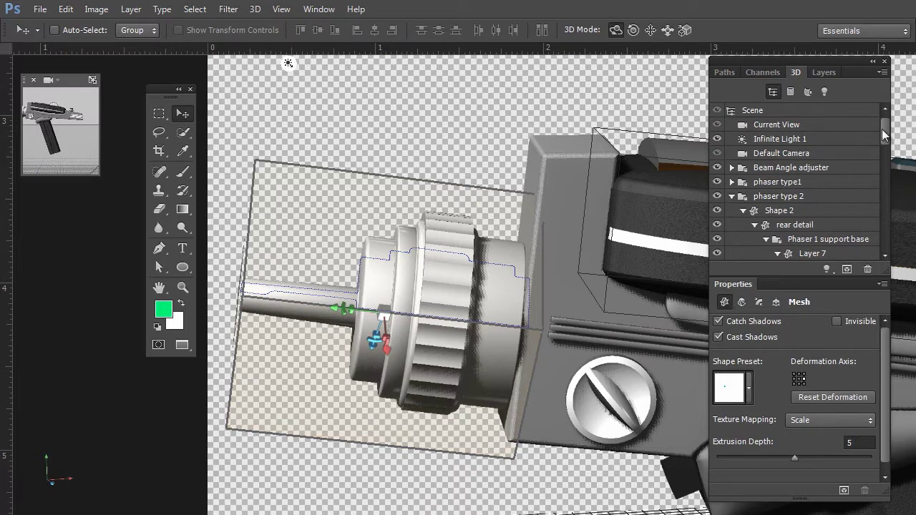
double_click(769, 284)
left_click_drag(886, 269, 891, 455)
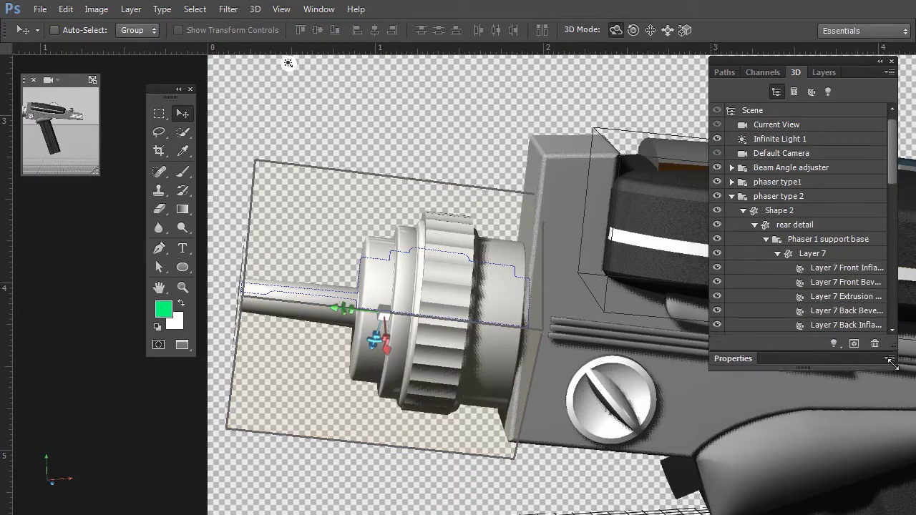
left_click_drag(892, 205, 883, 319)
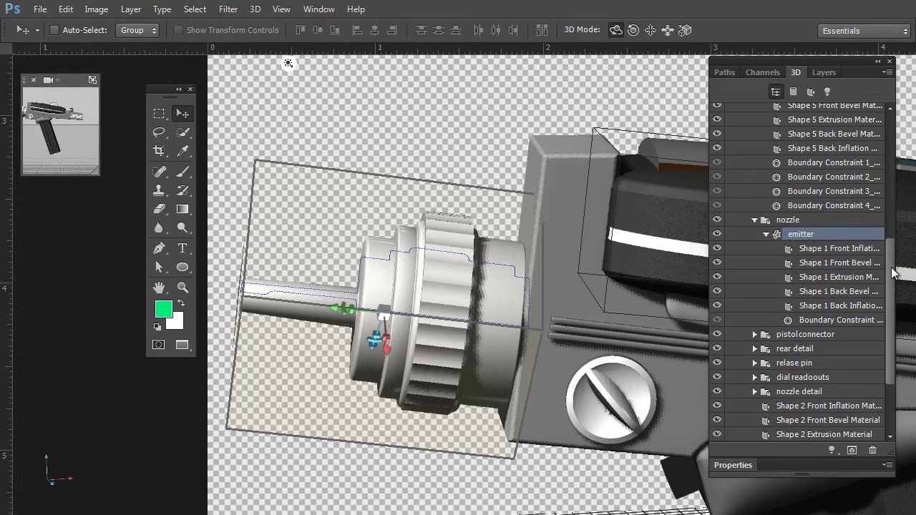
scroll(823, 215, "up", 5)
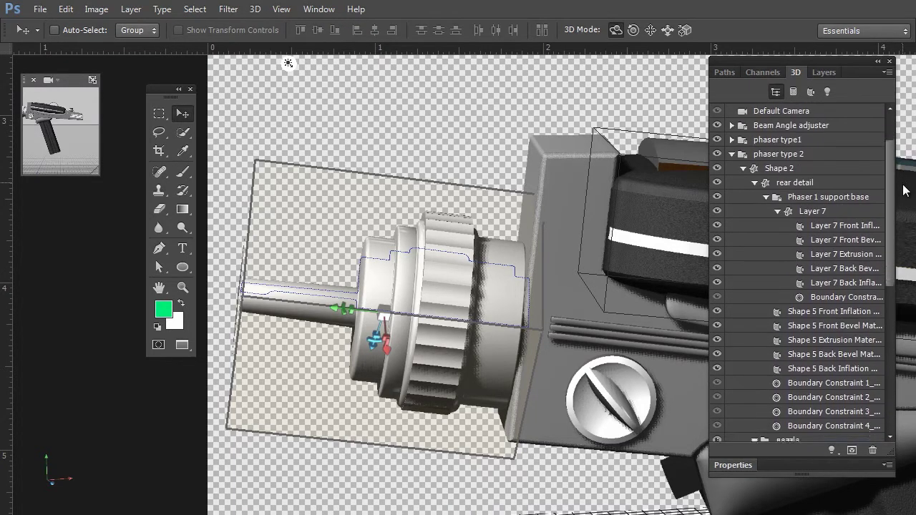
scroll(893, 219, "down", 5)
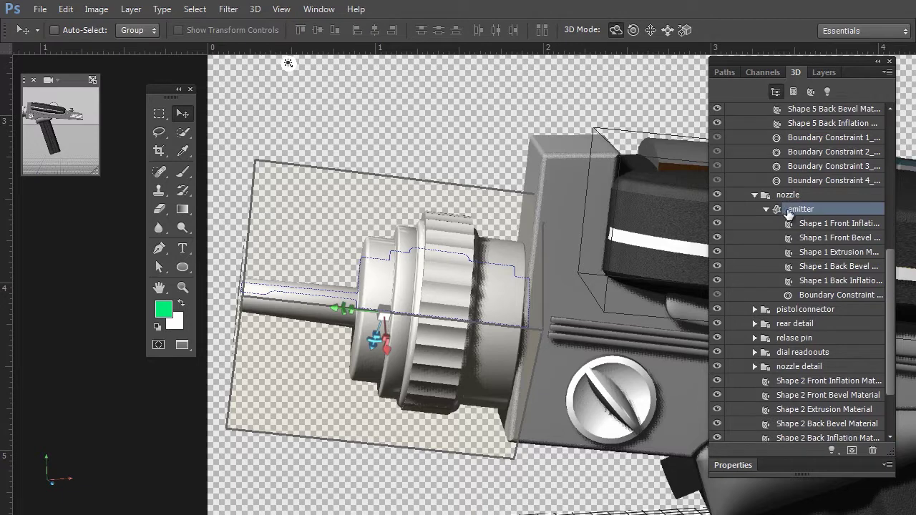
- Toggle the emitter mesh's visibility to examine which part of the nozzle it forms
left_click(716, 209)
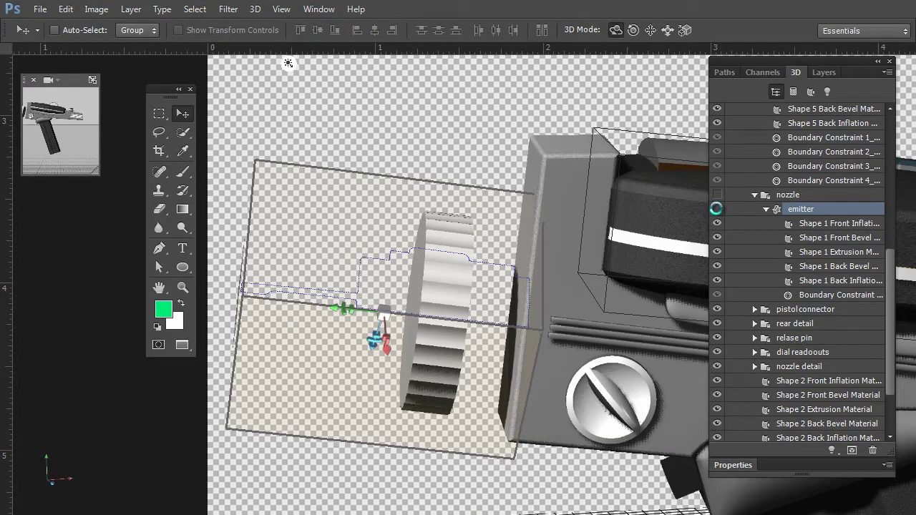
left_click(717, 210)
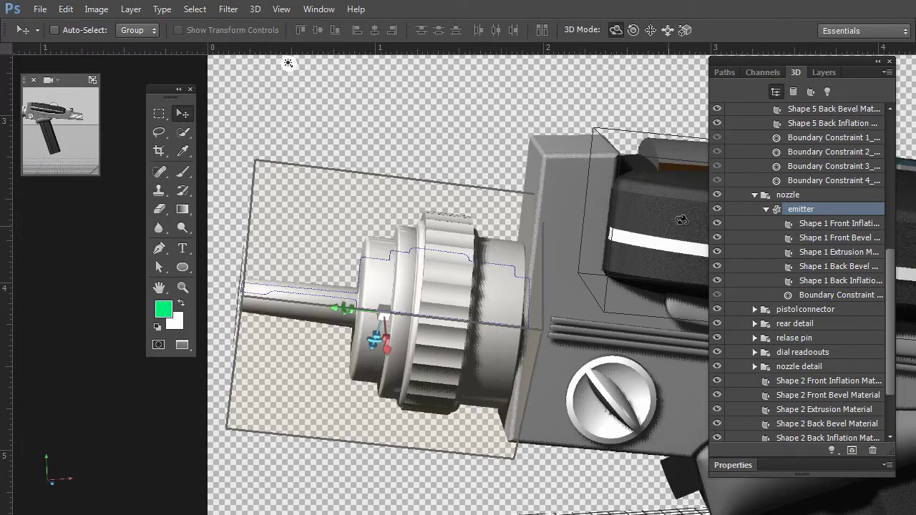
left_click_drag(365, 267, 435, 266)
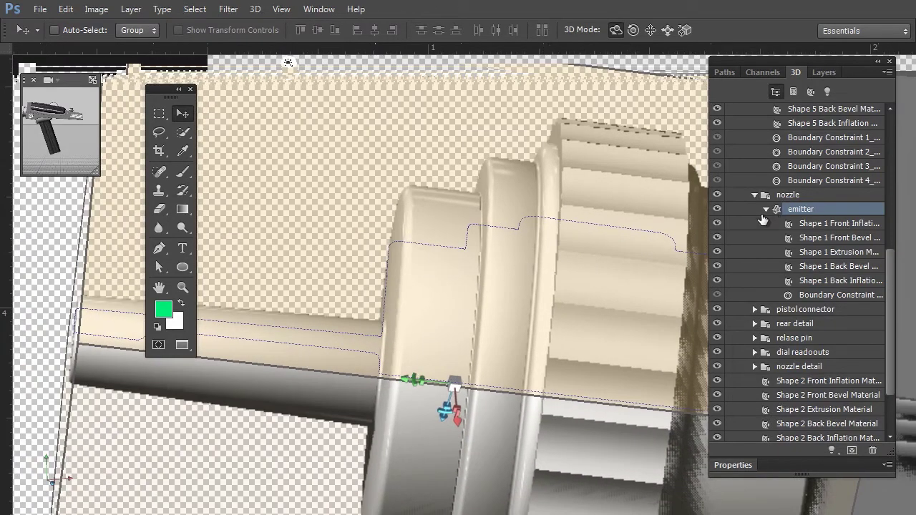
left_click(716, 209)
left_click(461, 214)
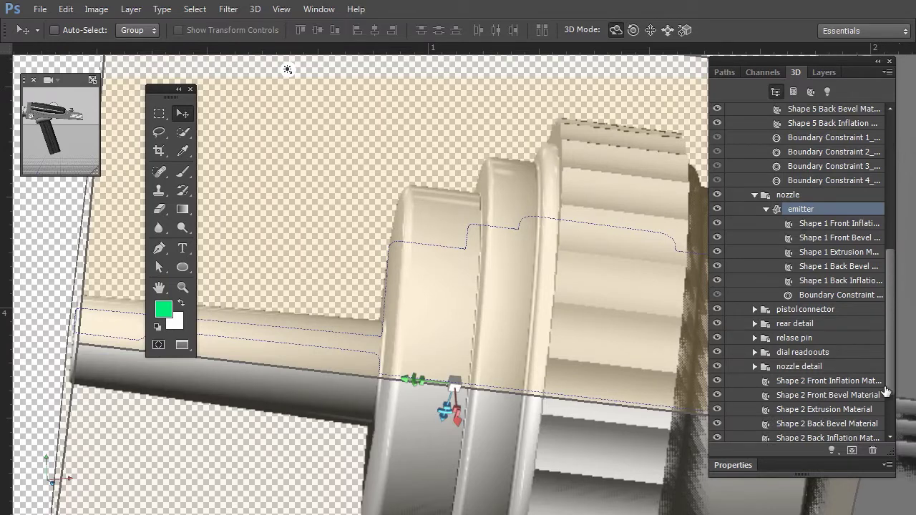
- Expand the emitter's mesh properties and open its source shape to inspect the half-profile beside the vertical guide
left_click_drag(733, 465, 733, 286)
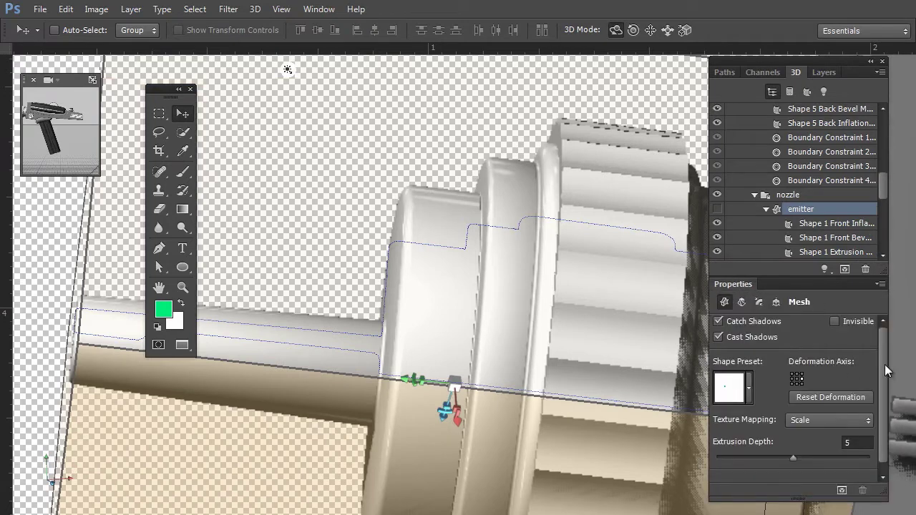
left_click_drag(882, 365, 880, 382)
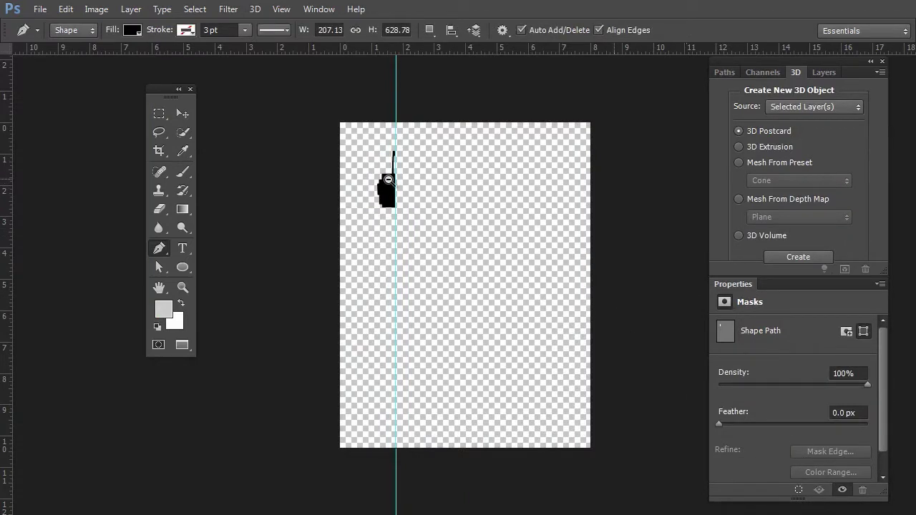
left_click_drag(381, 175, 398, 194)
scroll(399, 195, "down", 3)
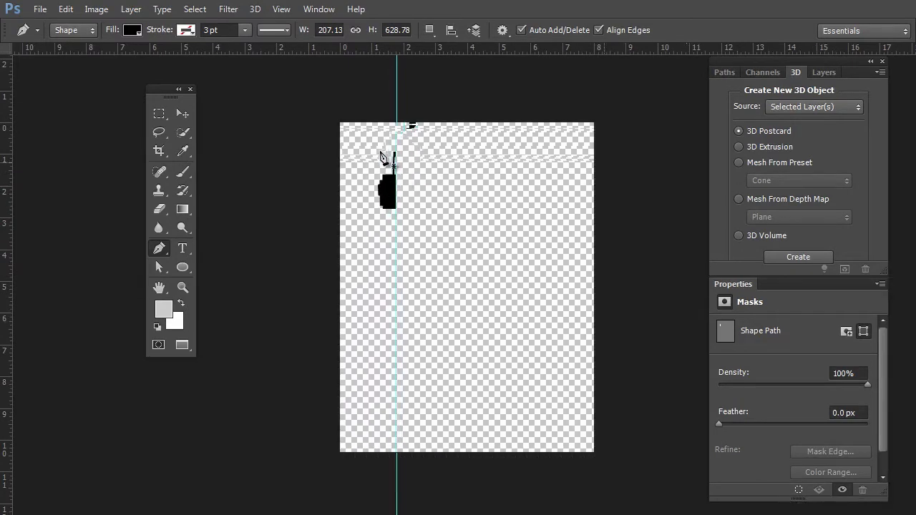
scroll(368, 164, "up", 4)
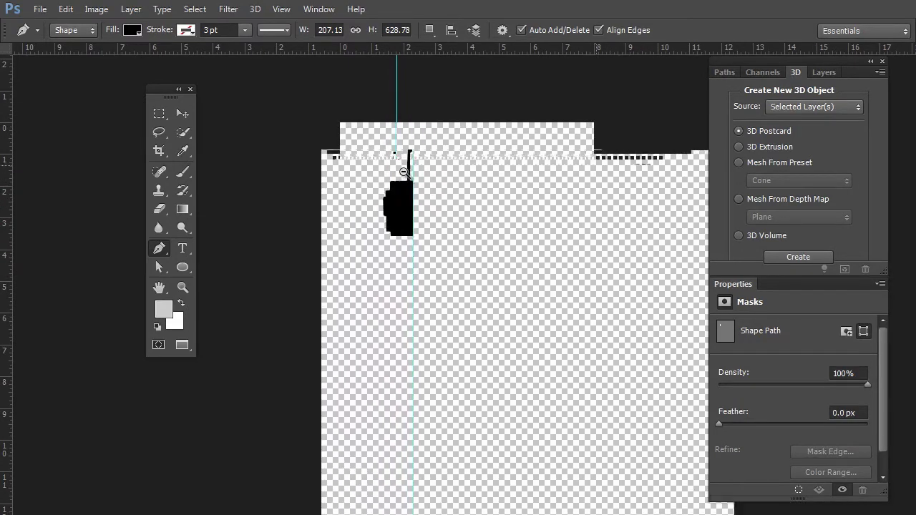
scroll(438, 192, "up", 3)
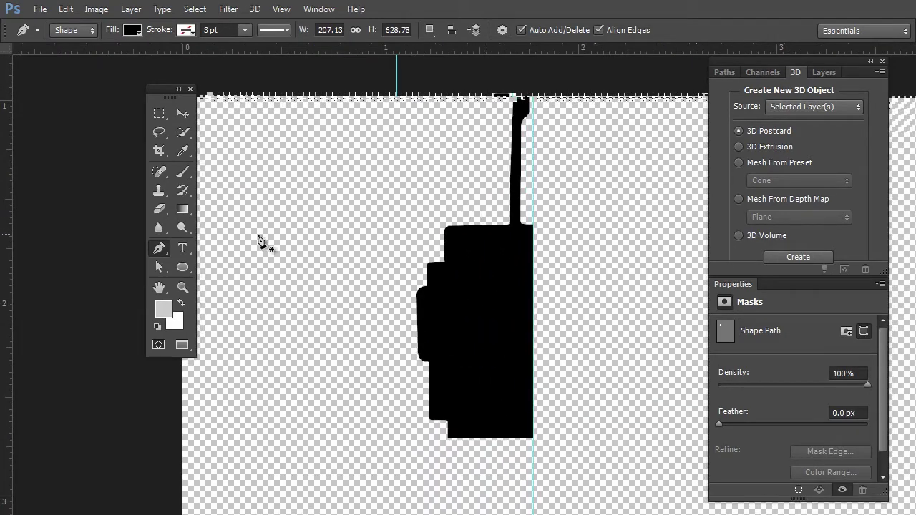
- Select the emitter half-profile's path to reveal its points and add anchor points along the outer edge of the narrow stem
left_click(158, 268)
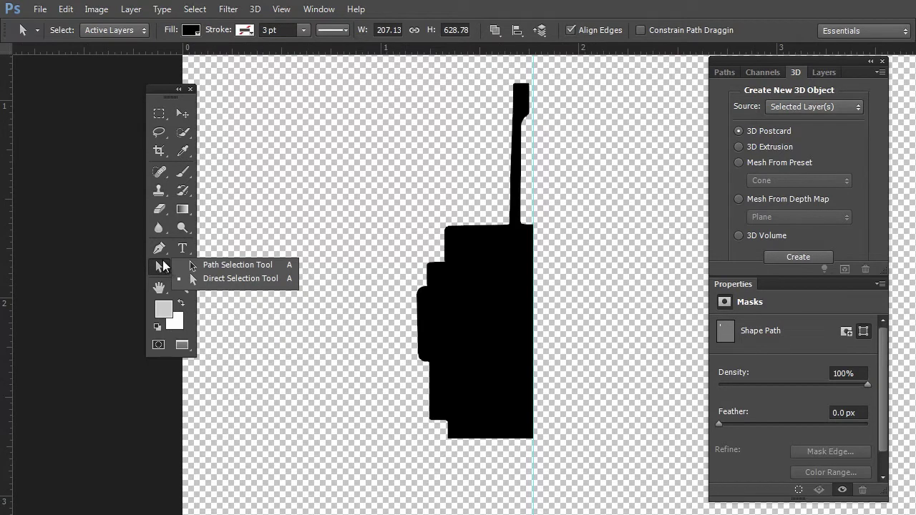
left_click(219, 265)
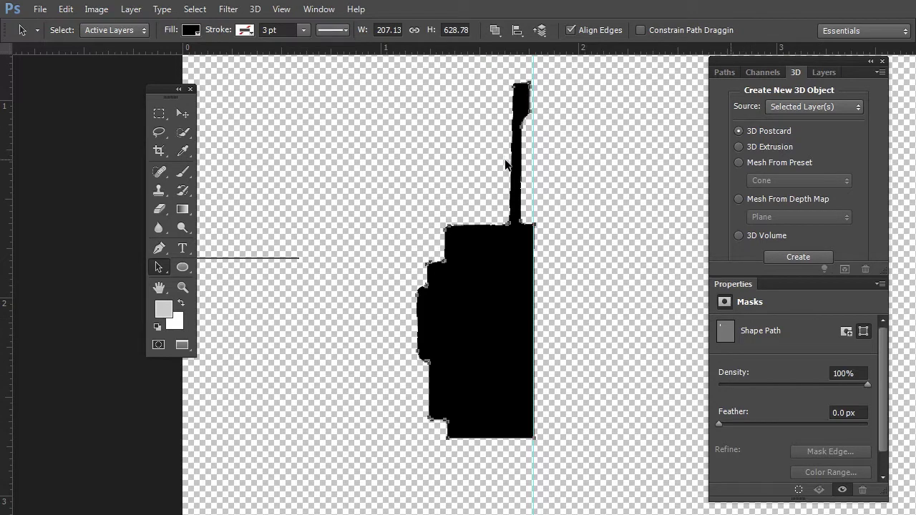
left_click_drag(159, 268, 201, 281)
left_click_drag(509, 146, 517, 267)
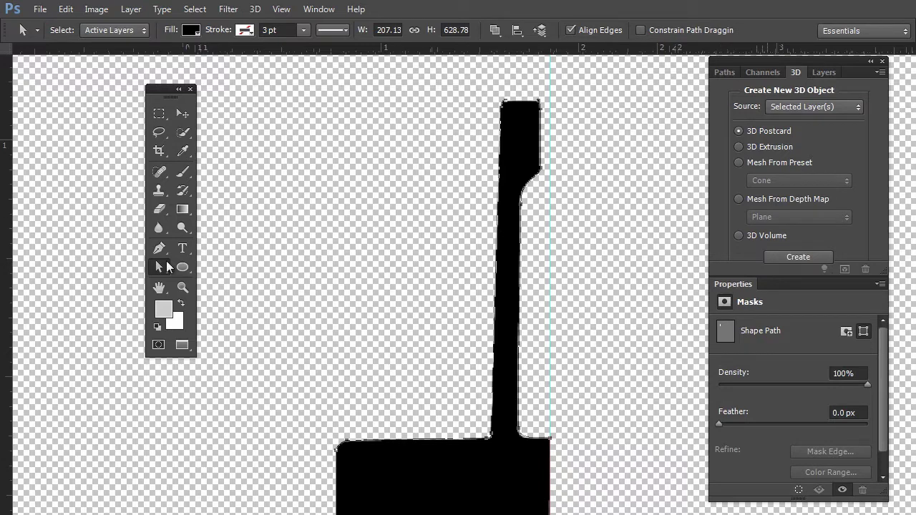
left_click(160, 251)
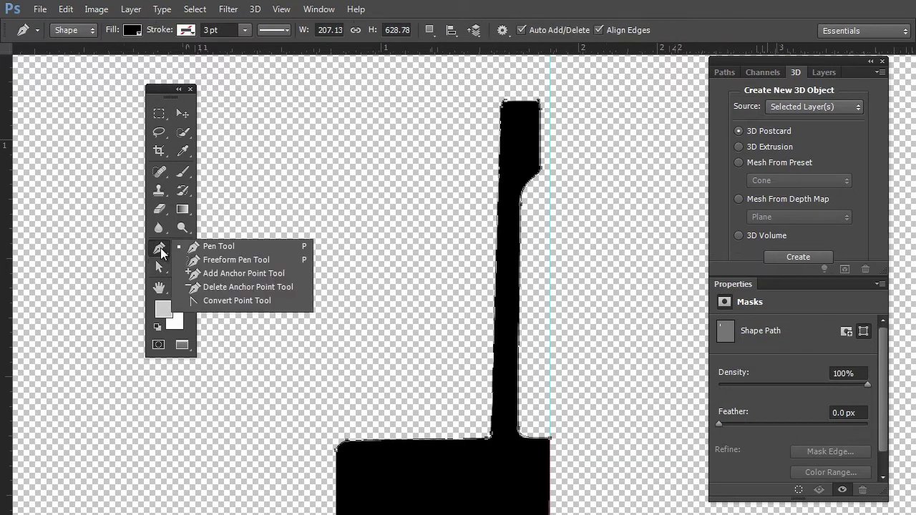
left_click(215, 273)
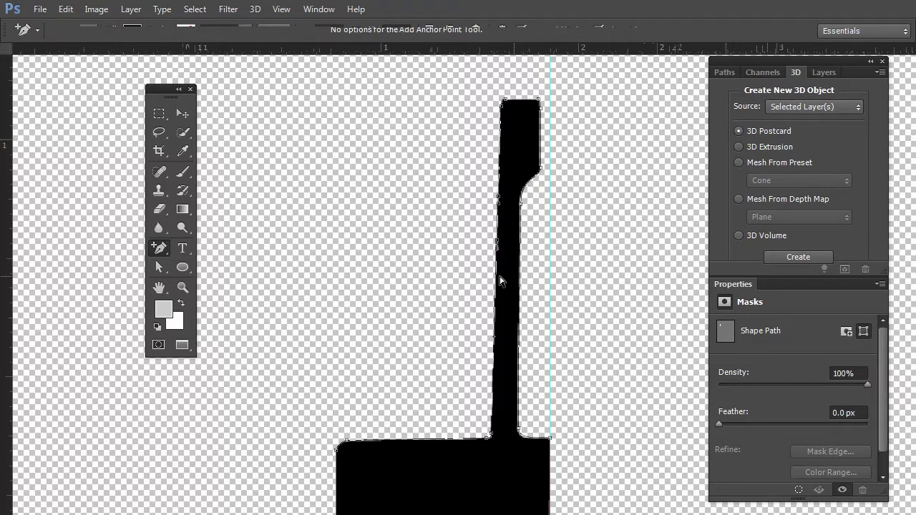
- Pull the added anchor point away from the stem with Direct Selection and shape its handles into an outward bulge
left_click_drag(159, 266, 221, 280)
left_click(490, 212)
left_click(499, 217)
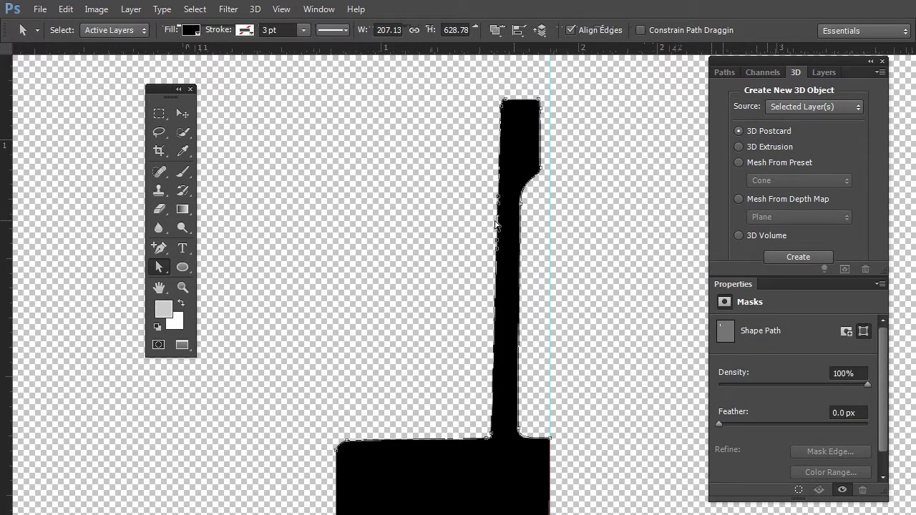
left_click_drag(483, 224, 493, 227)
left_click_drag(455, 229, 465, 226)
left_click_drag(430, 215, 442, 226)
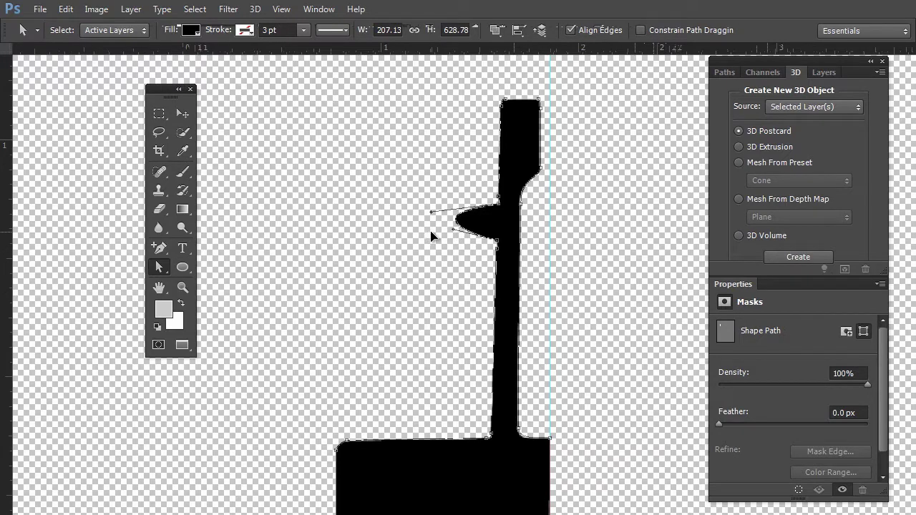
left_click_drag(431, 231, 429, 232)
- Tile all open documents vertically to show the phaser model beside its source shape
left_click(316, 9)
mouse_move(367, 35)
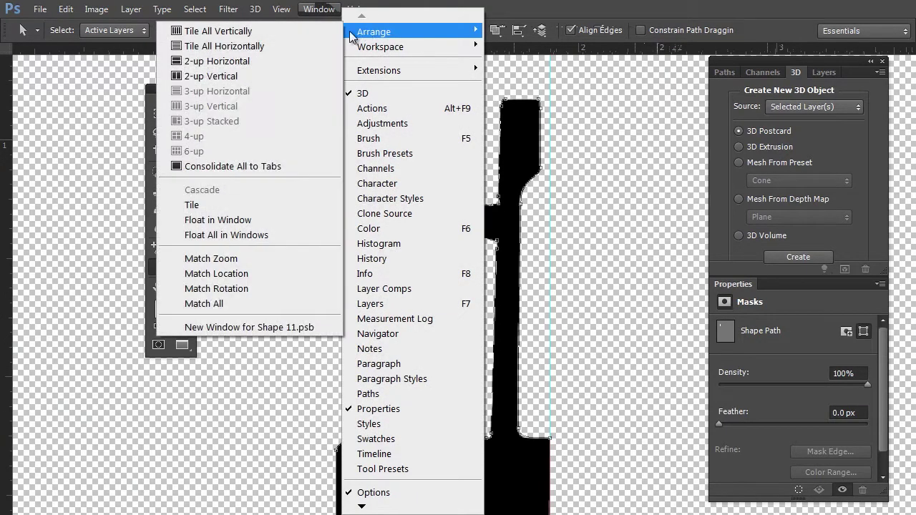
left_click(251, 32)
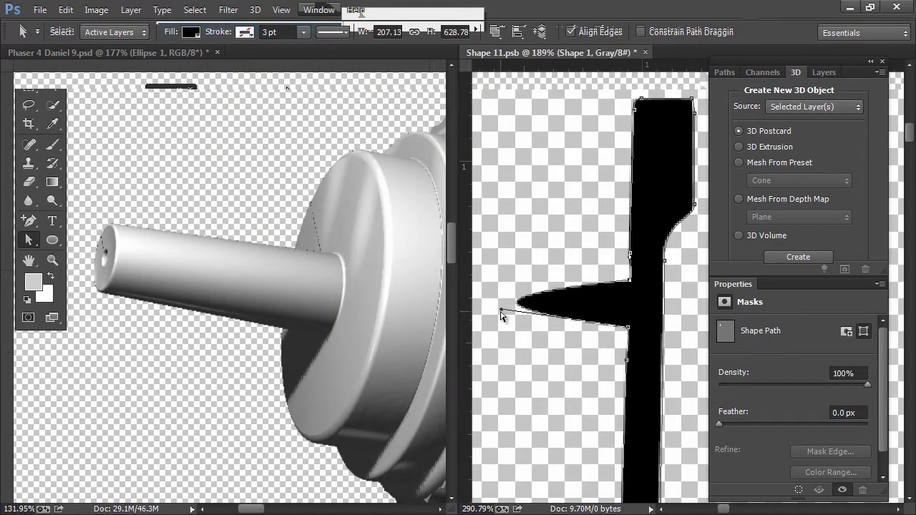
- Adjust the curve handles of the stem's protruding spike and save the source shape to update the 3D emitter
mouse_move(501, 311)
left_mouse_down()
mouse_move(499, 318)
mouse_move(502, 310)
left_mouse_up()
left_click(630, 283)
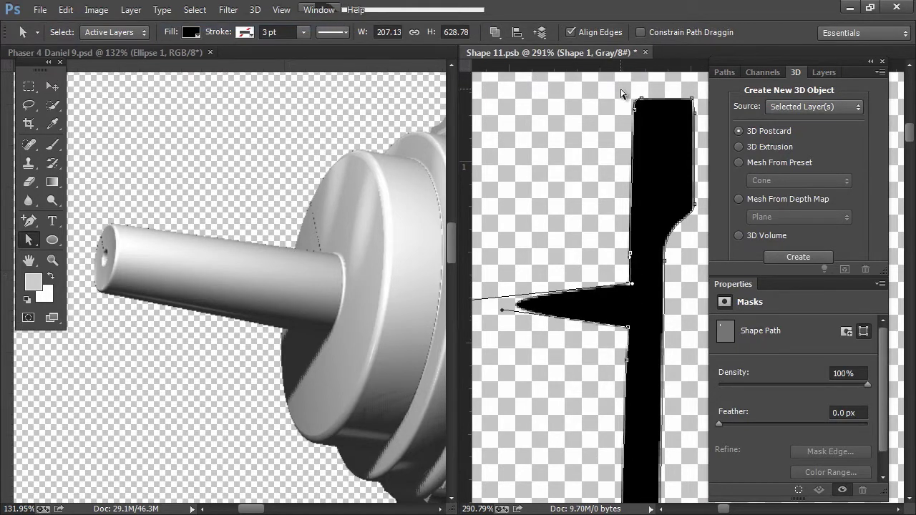
key("ctrl+s")
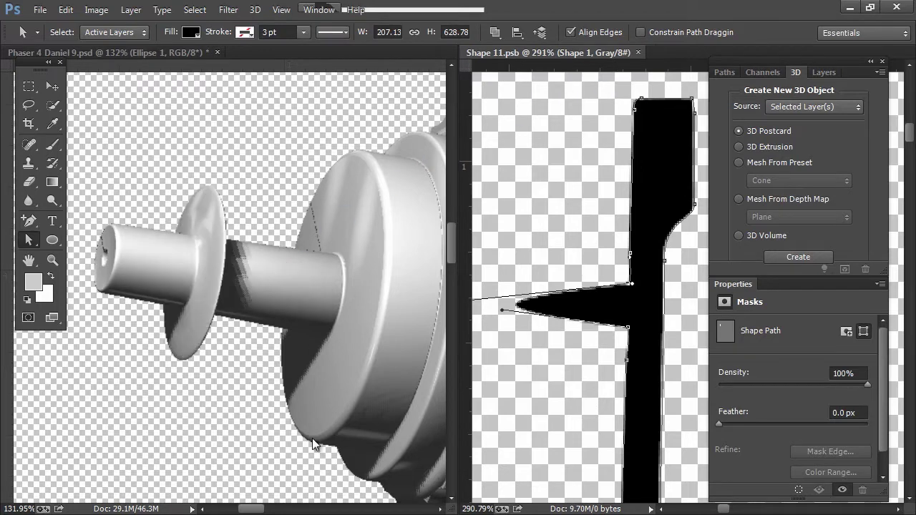
- Switch to the phaser document and move the 3D camera and view to examine the model in full screen
left_click(289, 209)
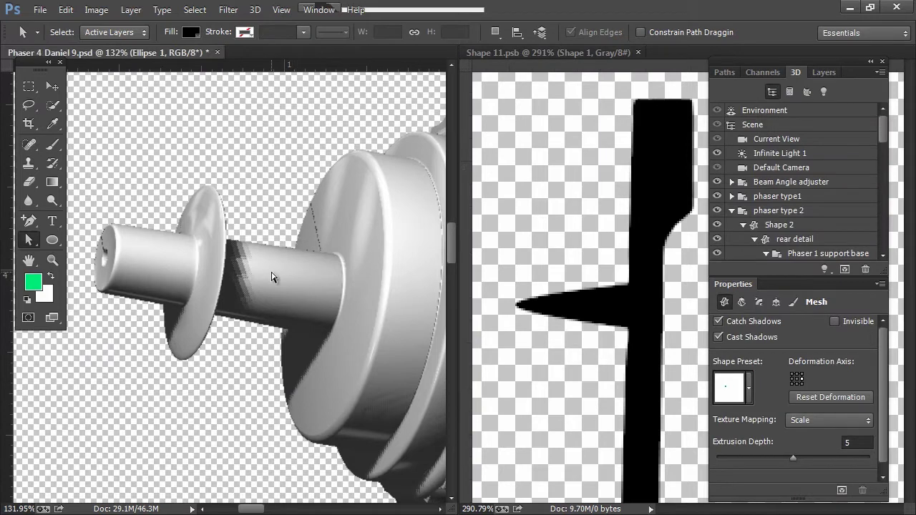
key("v")
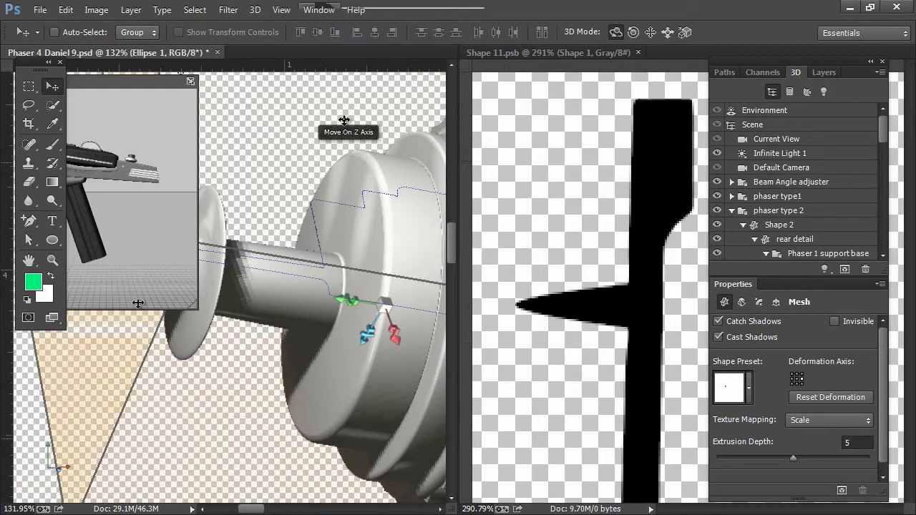
left_click(264, 374)
left_click_drag(264, 374, 331, 365)
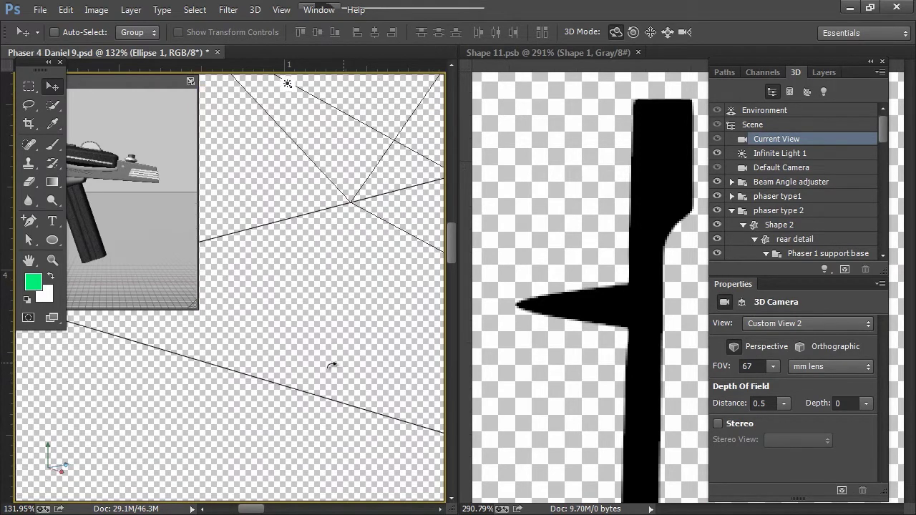
key("f")
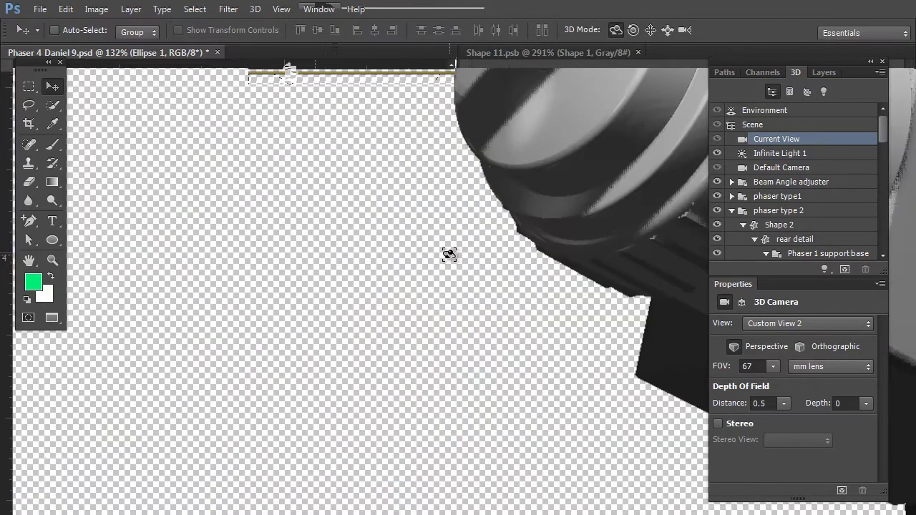
left_click_drag(615, 219, 341, 291)
left_click_drag(543, 204, 500, 274)
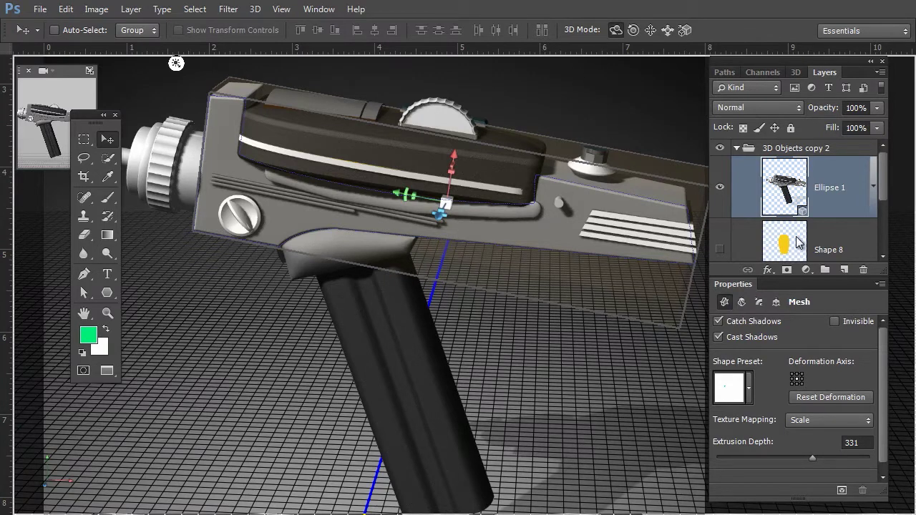
- Hide the Ellipse 1 3D layer and the 3D Objects copy 2 group to examine the Phaser 2 blueprint underneath
left_click(719, 190)
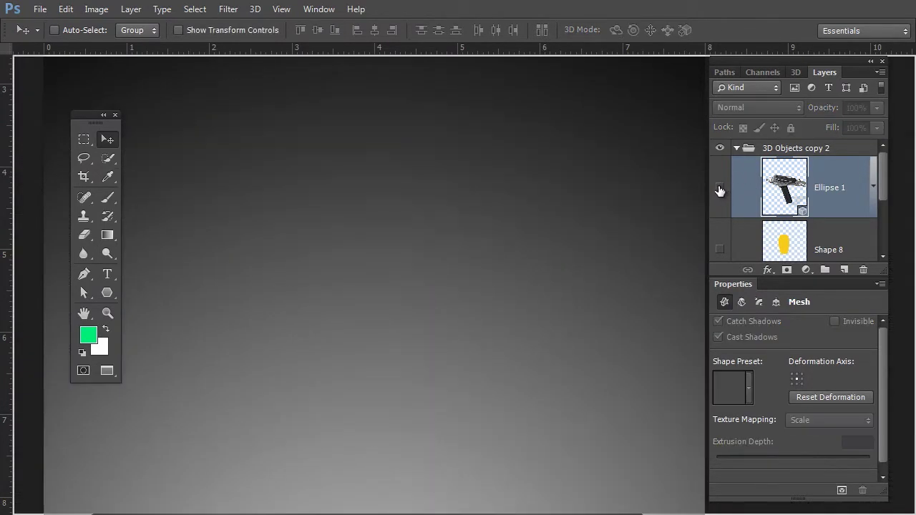
left_click_drag(884, 180, 879, 248)
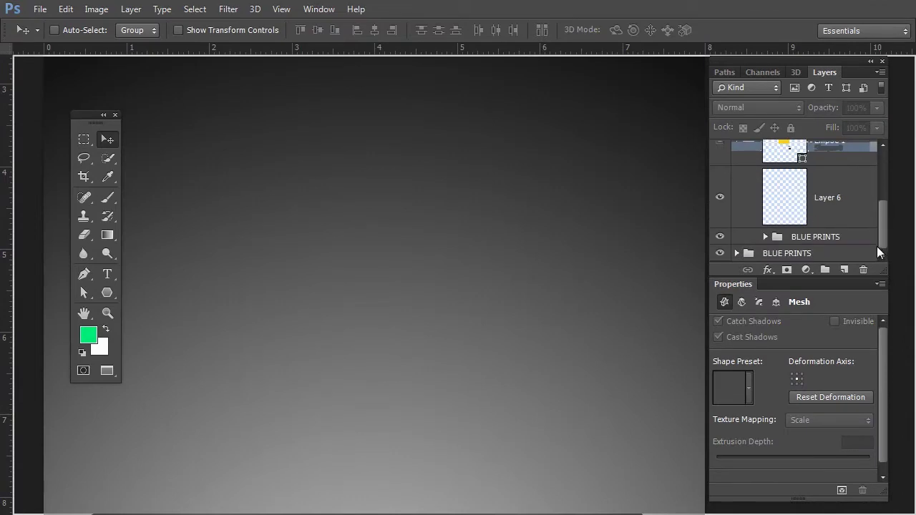
left_click_drag(885, 225, 877, 184)
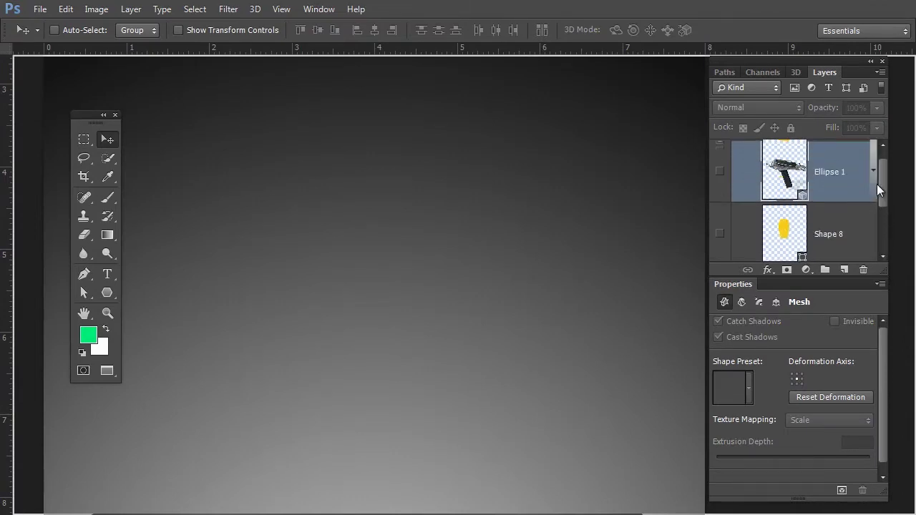
scroll(726, 143, "up", 1)
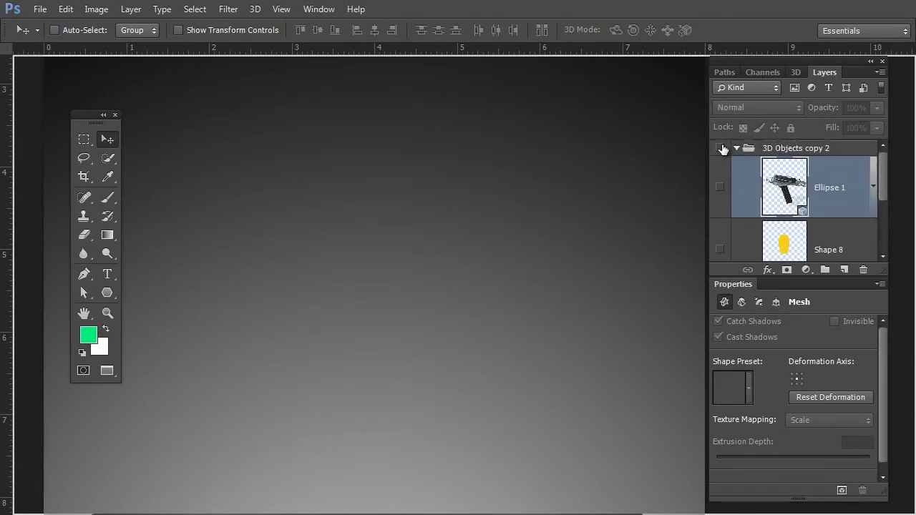
left_click(720, 148)
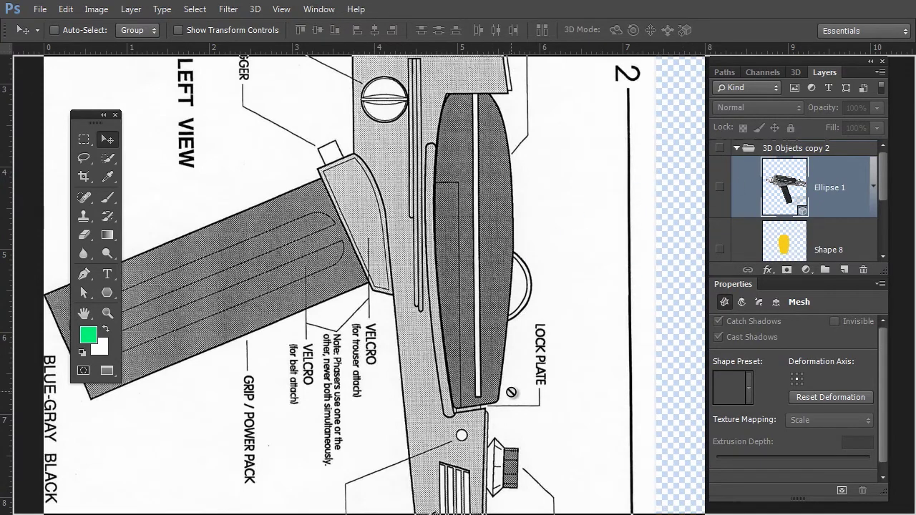
scroll(565, 320, "down", 3)
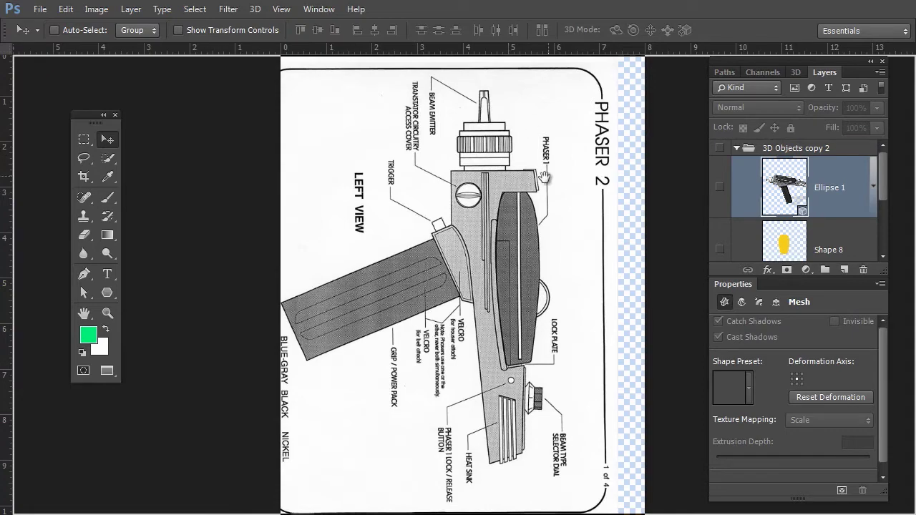
scroll(482, 182, "up", 3)
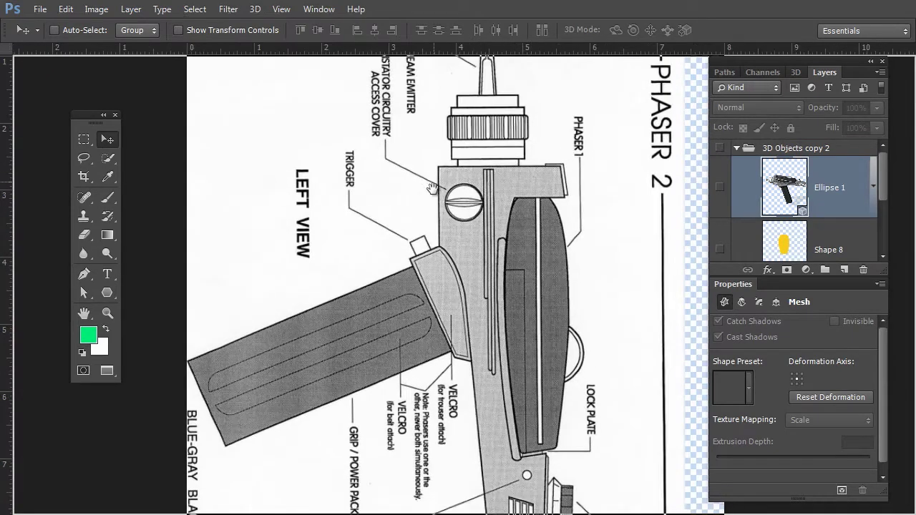
left_click_drag(503, 454, 488, 384)
- Show the 3D Objects copy 2 group and its Ellipse 1 layer again
left_click(880, 174)
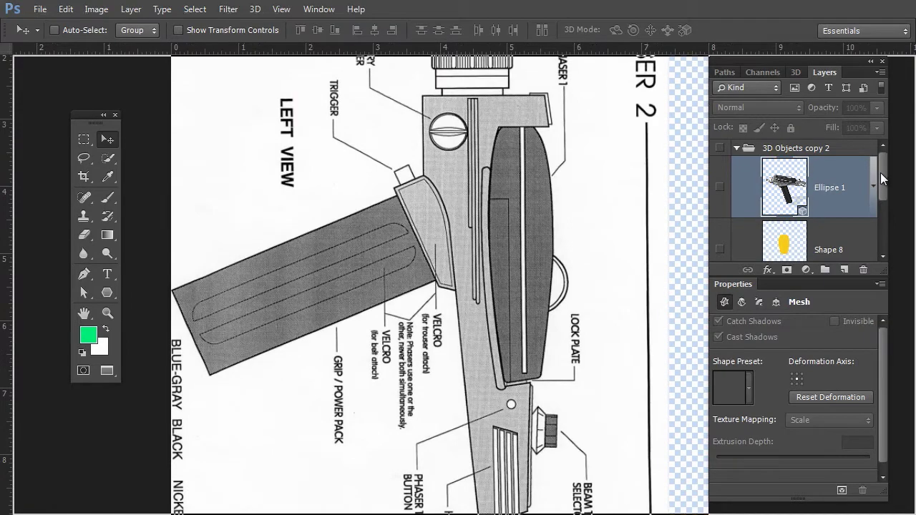
left_click(717, 151)
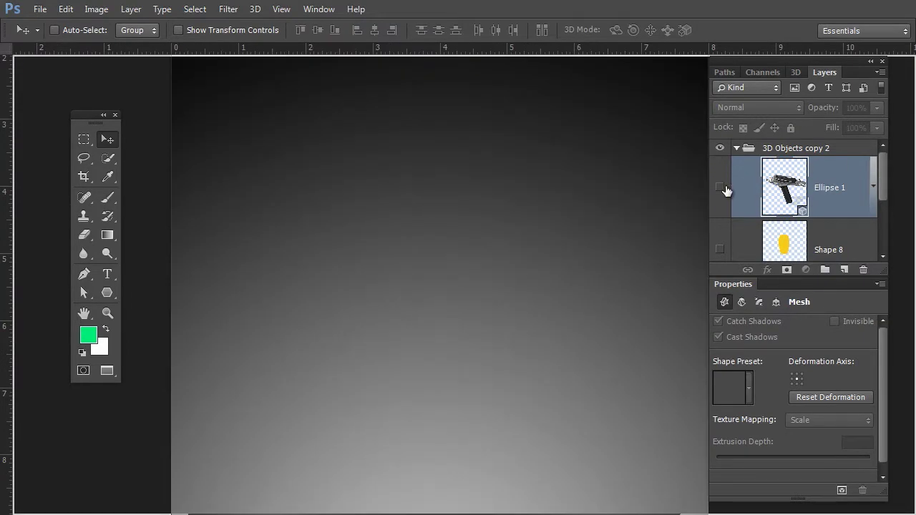
left_click(719, 187)
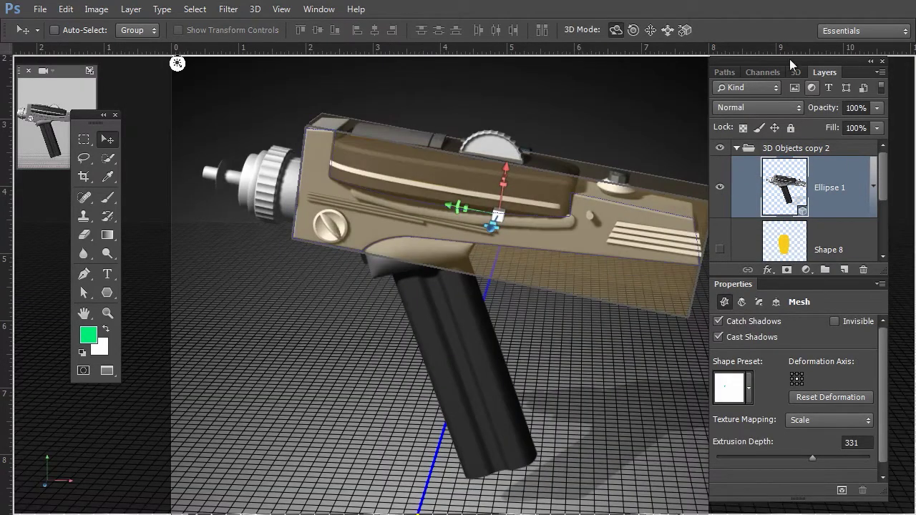
- Inspect the phaser type 2 body mesh, Shape 2, around its rear section and open its source shape for editing
left_click(790, 76)
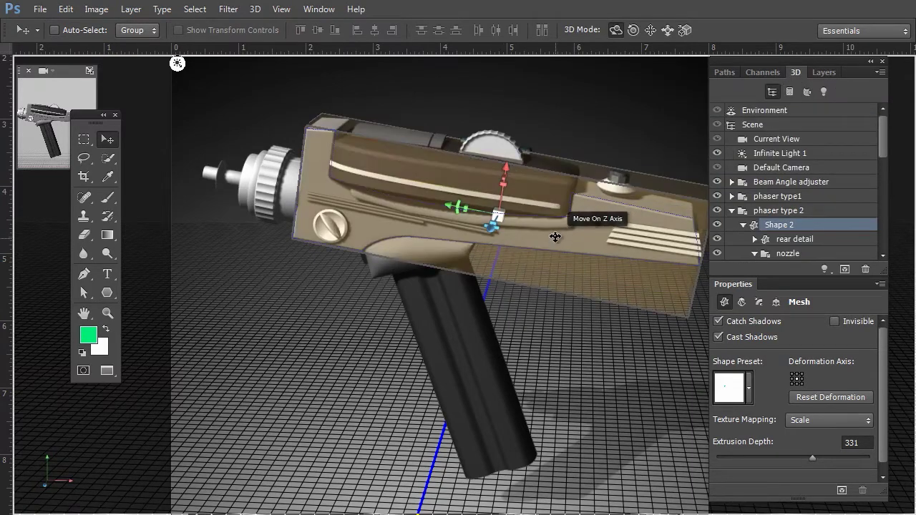
left_click_drag(518, 304, 554, 305)
left_click_drag(605, 276, 422, 363)
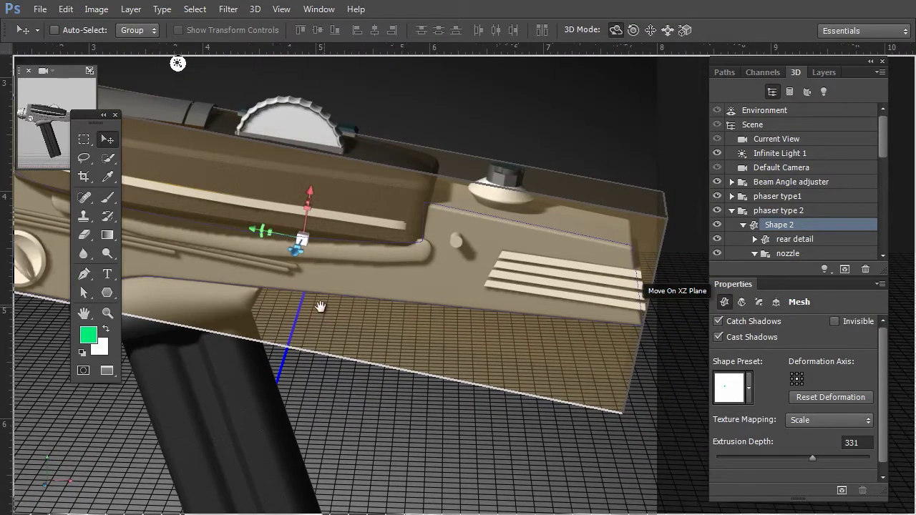
left_click_drag(291, 256, 433, 277)
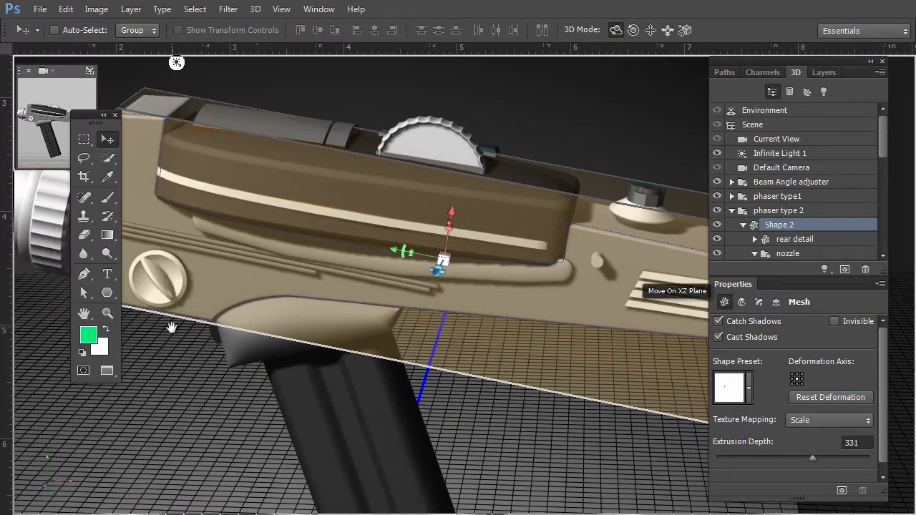
left_click_drag(522, 307, 425, 280)
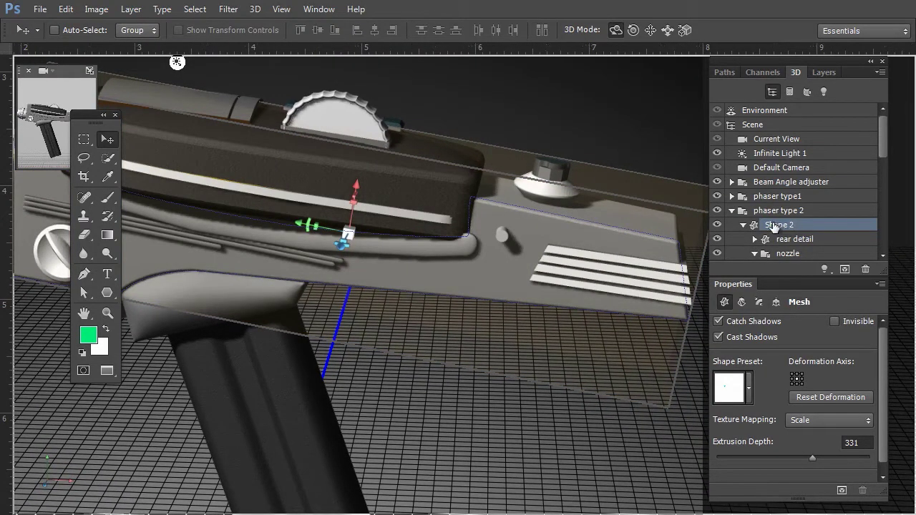
left_click_drag(885, 415, 890, 470)
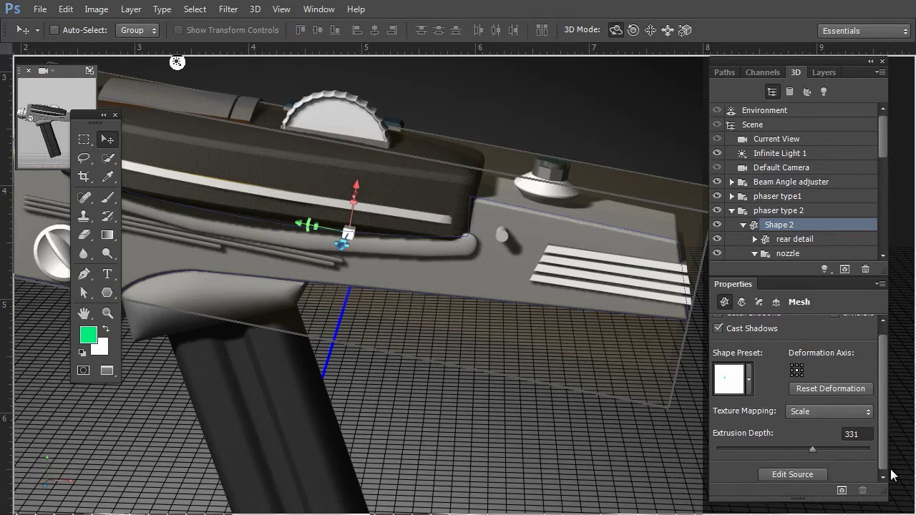
left_click(793, 474)
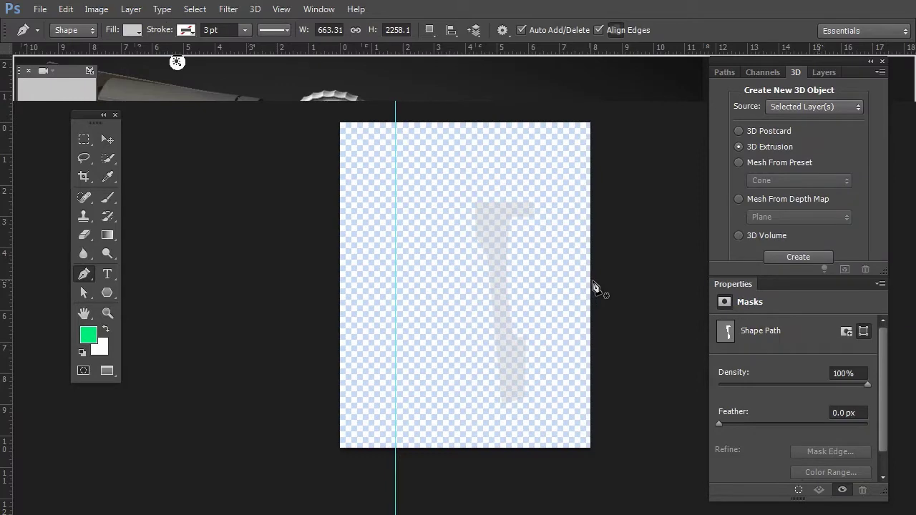
- Raise the opacity of the Shape 2 layer to 96% and examine the body's side profile
left_click(822, 73)
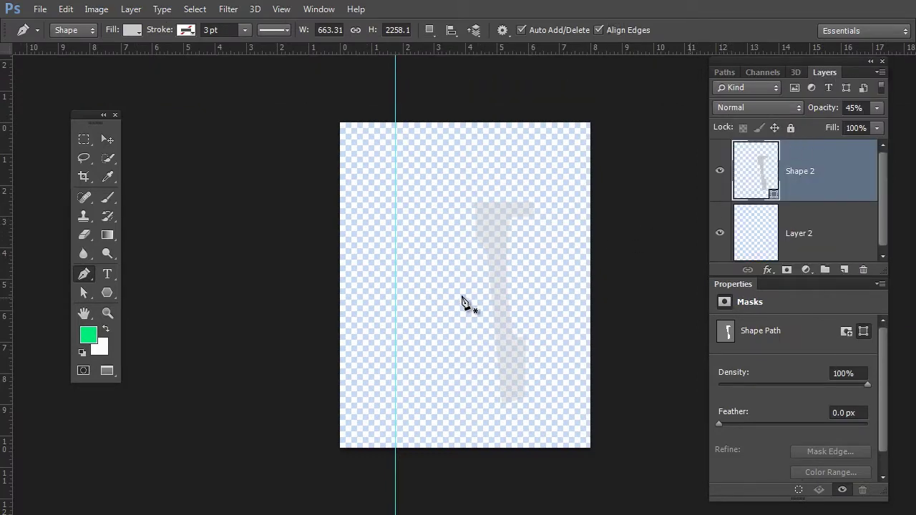
left_click_drag(487, 213, 522, 217)
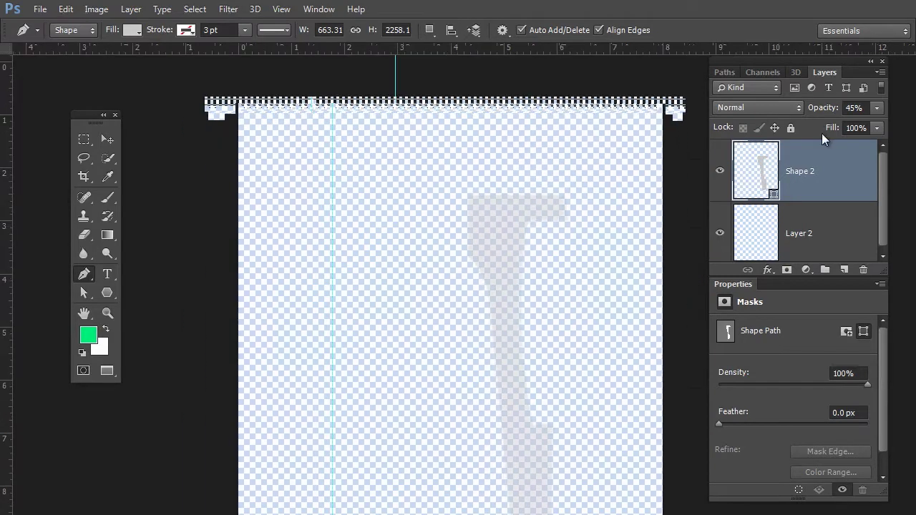
left_click_drag(820, 107, 909, 116)
left_click_drag(515, 354, 507, 290)
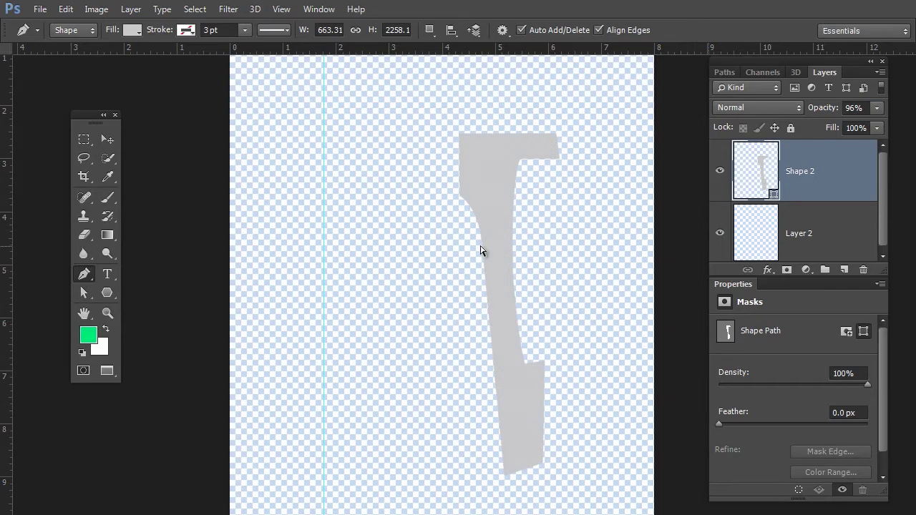
- Close the Shape 2 source document without saving its changes and return to the full phaser model
key("ctrl+w")
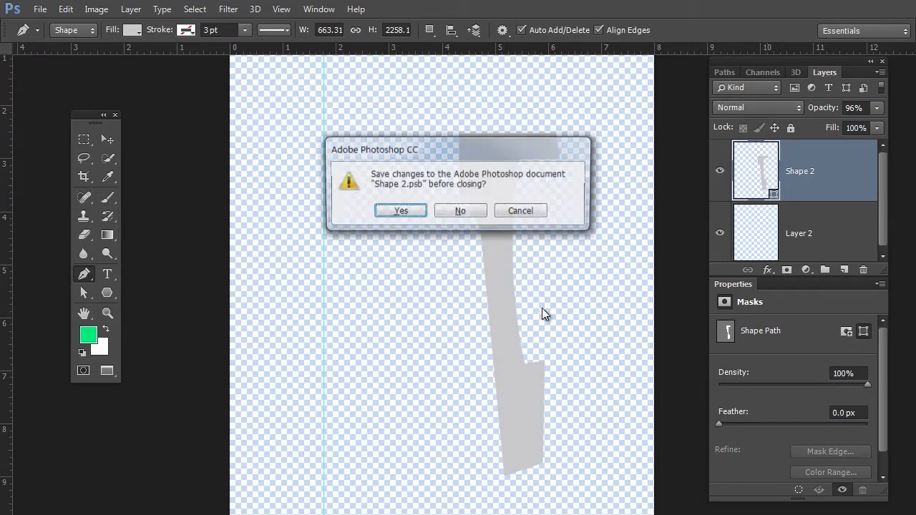
left_click(455, 211)
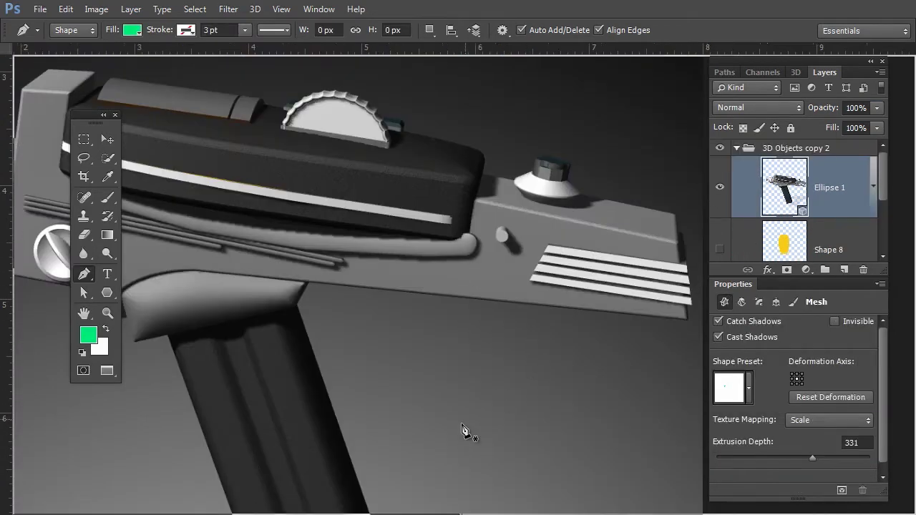
left_click(545, 367, "alt")
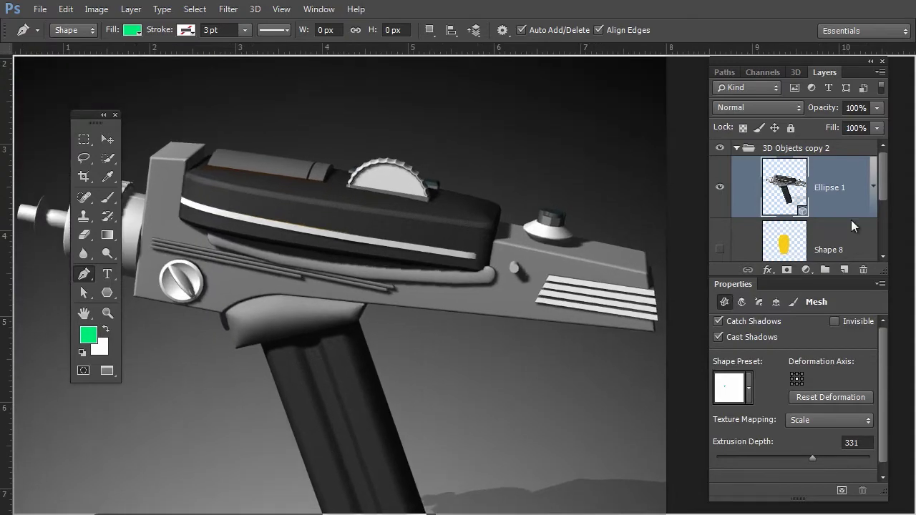
- Hide the 3D Objects copy 2 group to examine the Phaser 2 left-view blueprint, and expand the BLUE PRINTS group
mouse_move(886, 182)
left_mouse_down()
mouse_move(881, 204)
mouse_move(874, 172)
left_mouse_up()
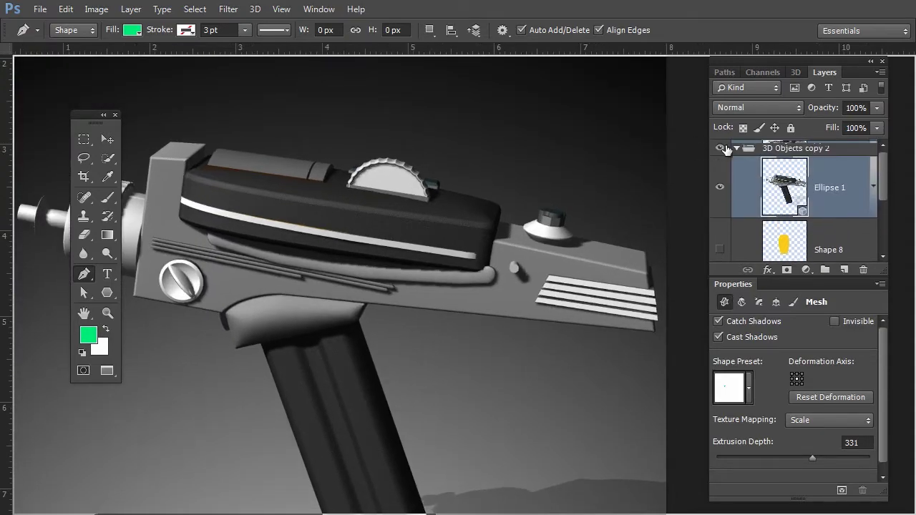
left_click(720, 148)
mouse_move(372, 358)
left_mouse_down()
mouse_move(405, 336)
mouse_move(475, 364)
mouse_move(445, 364)
mouse_move(419, 384)
left_mouse_up()
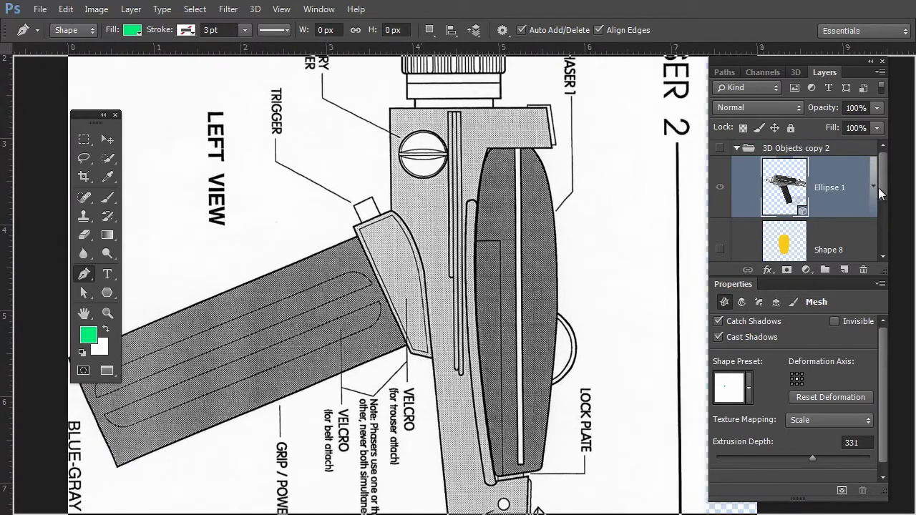
left_click_drag(880, 187, 885, 268)
left_click(737, 253)
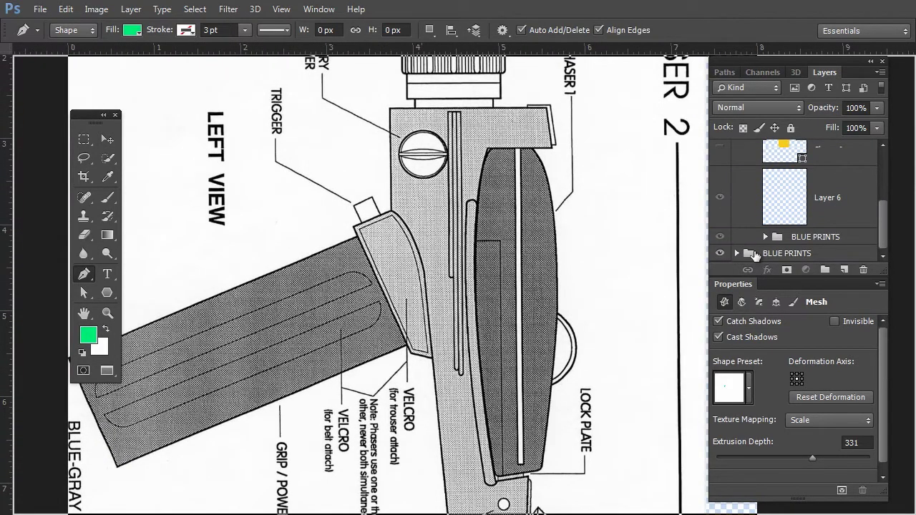
- Hide Layer 5 in the BLUE PRINTS group and examine the top, bottom, front, back and side views on Layer 4
left_click_drag(883, 187, 877, 213)
left_click(719, 170)
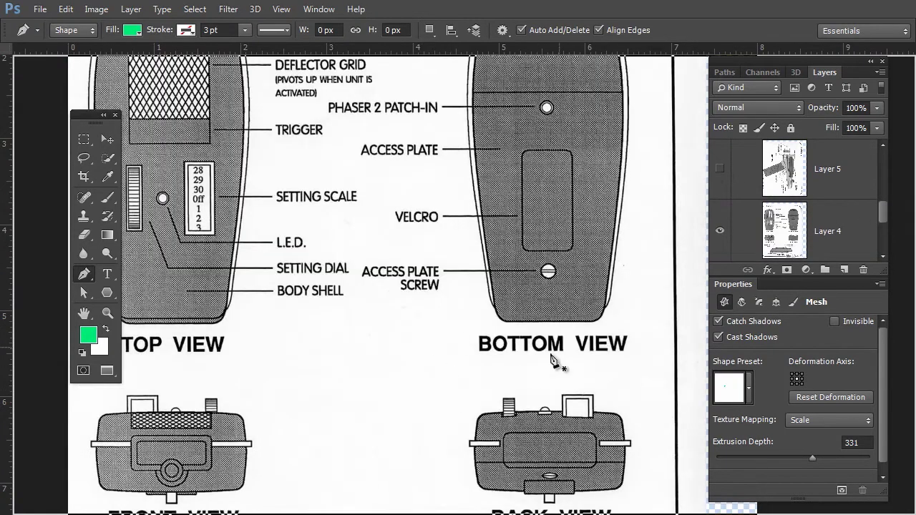
scroll(512, 337, "down", 2)
left_click_drag(475, 381, 492, 325)
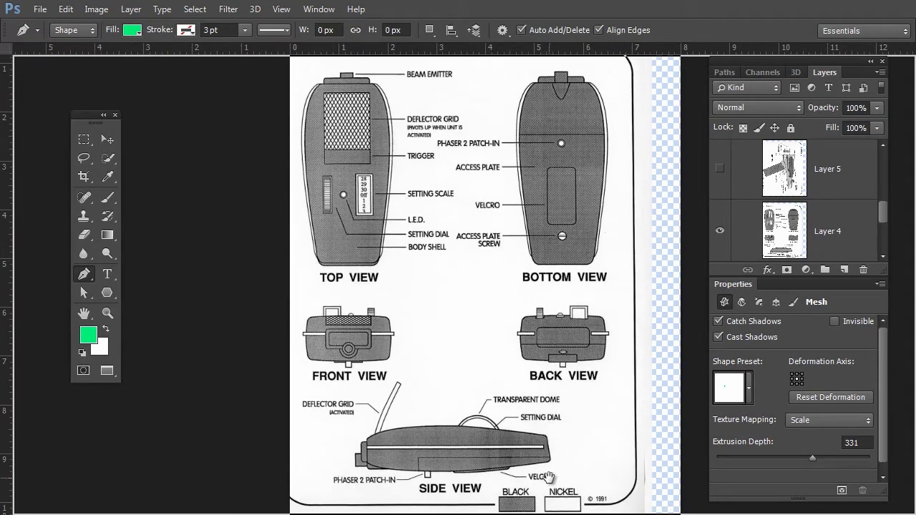
- Hide the visible blueprint and show the 3D Objects copy 2 group with the rendered phaser again
left_click_drag(884, 211, 879, 161)
left_click(721, 208)
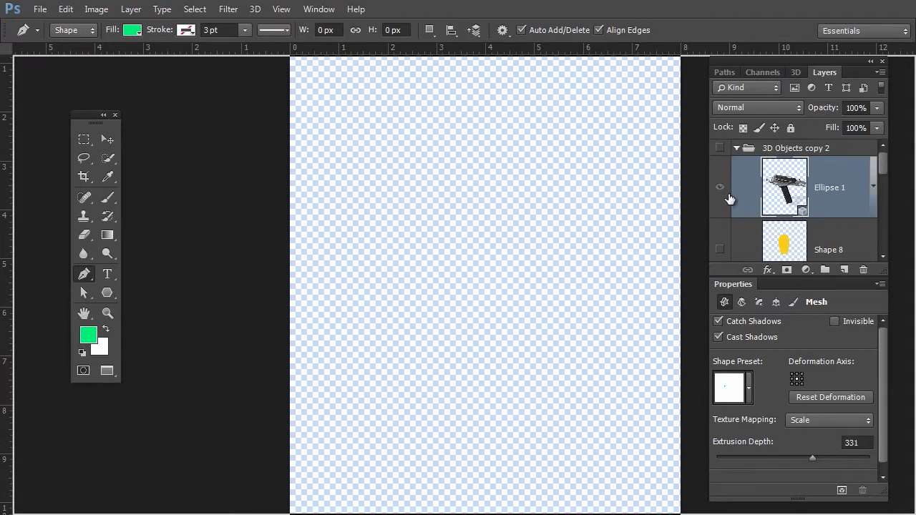
left_click(719, 148)
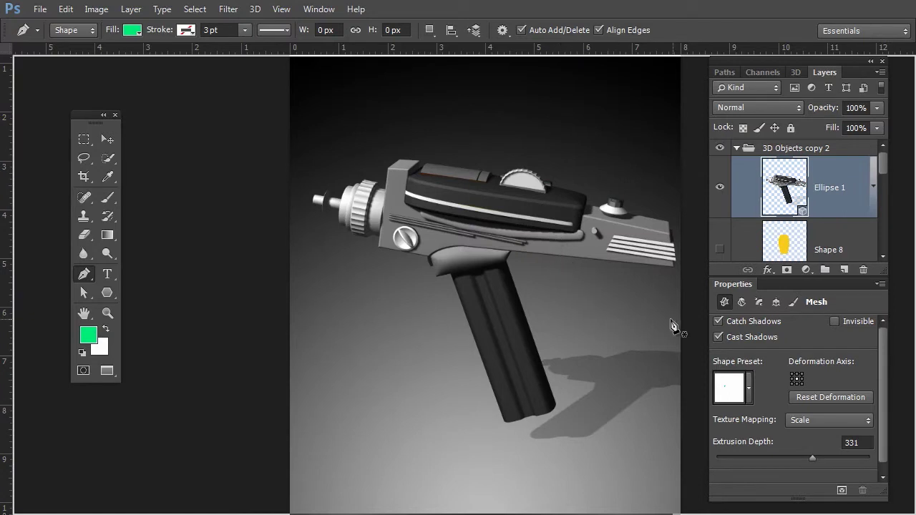
key("h")
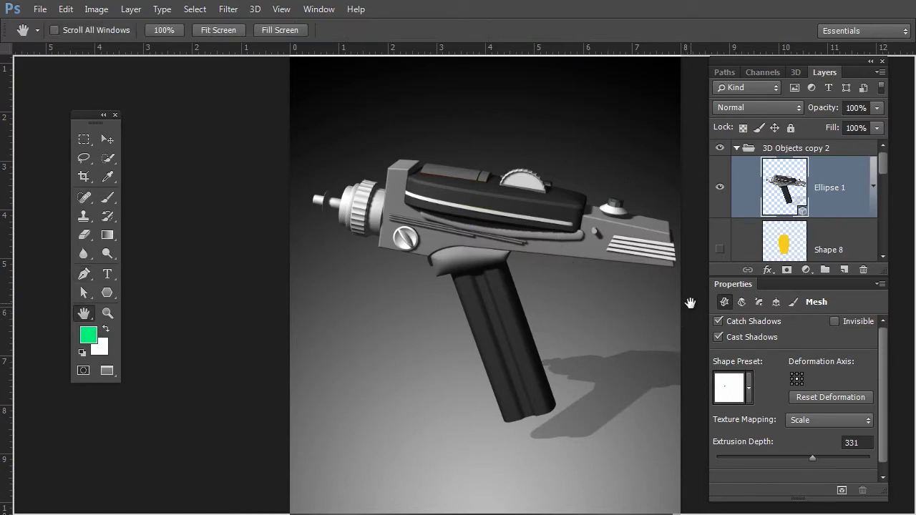